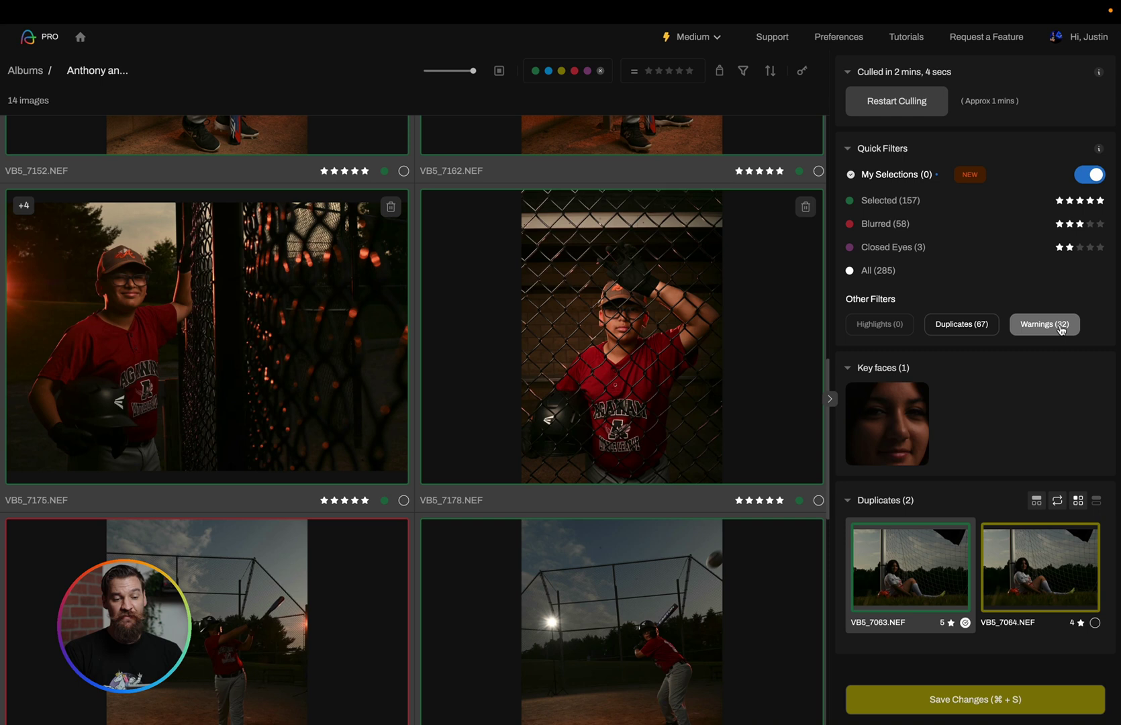
# Filter to the 32 warning-flagged images and reject them all with X
pyautogui.click(1061, 327)
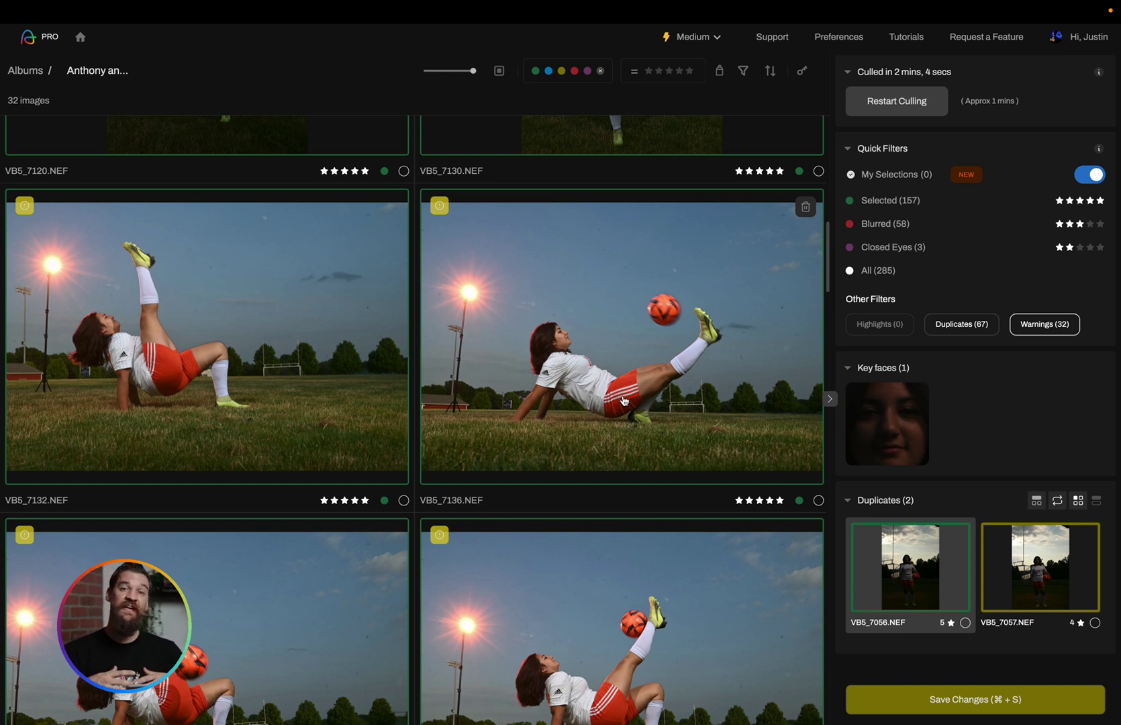
pyautogui.click(592, 405)
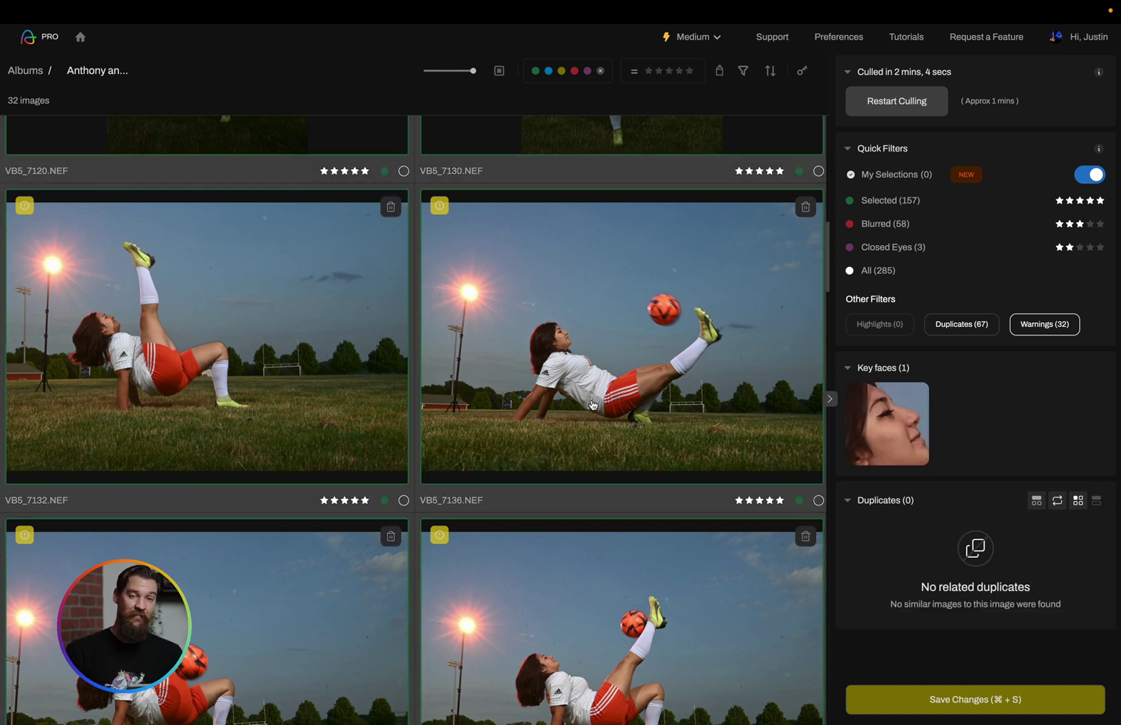
pyautogui.press('x')
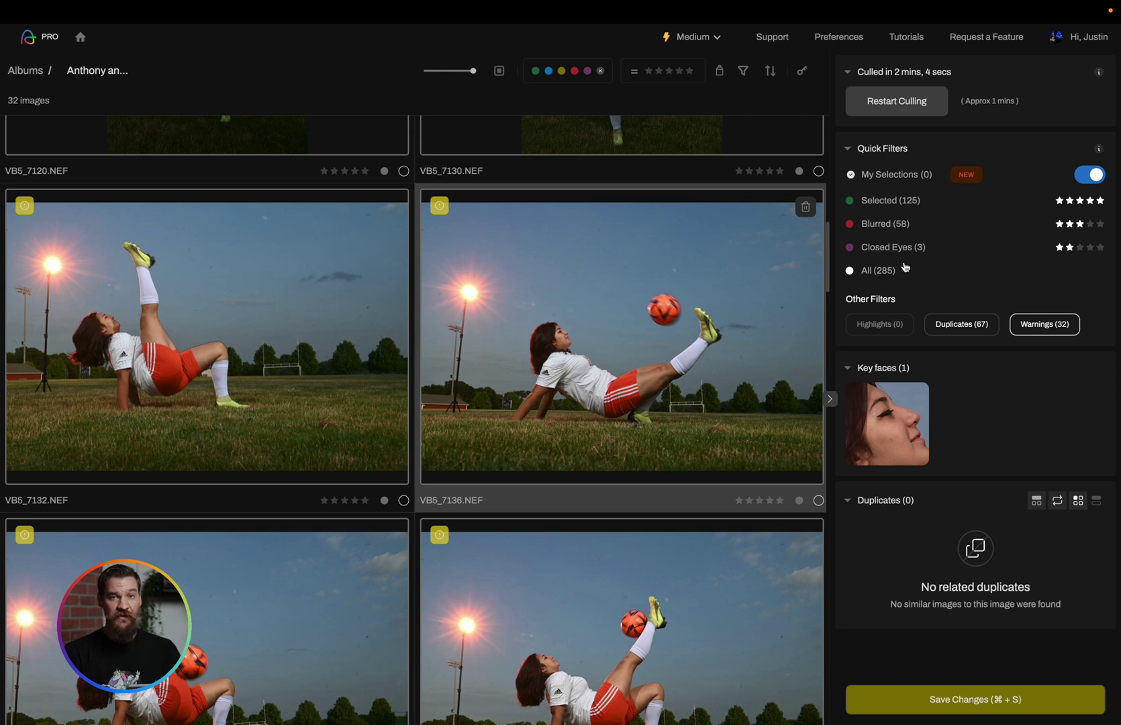
# Turn off the Warnings filter, show the 125 Selected images, and open Advanced Filters
pyautogui.click(1044, 324)
pyautogui.click(1044, 324)
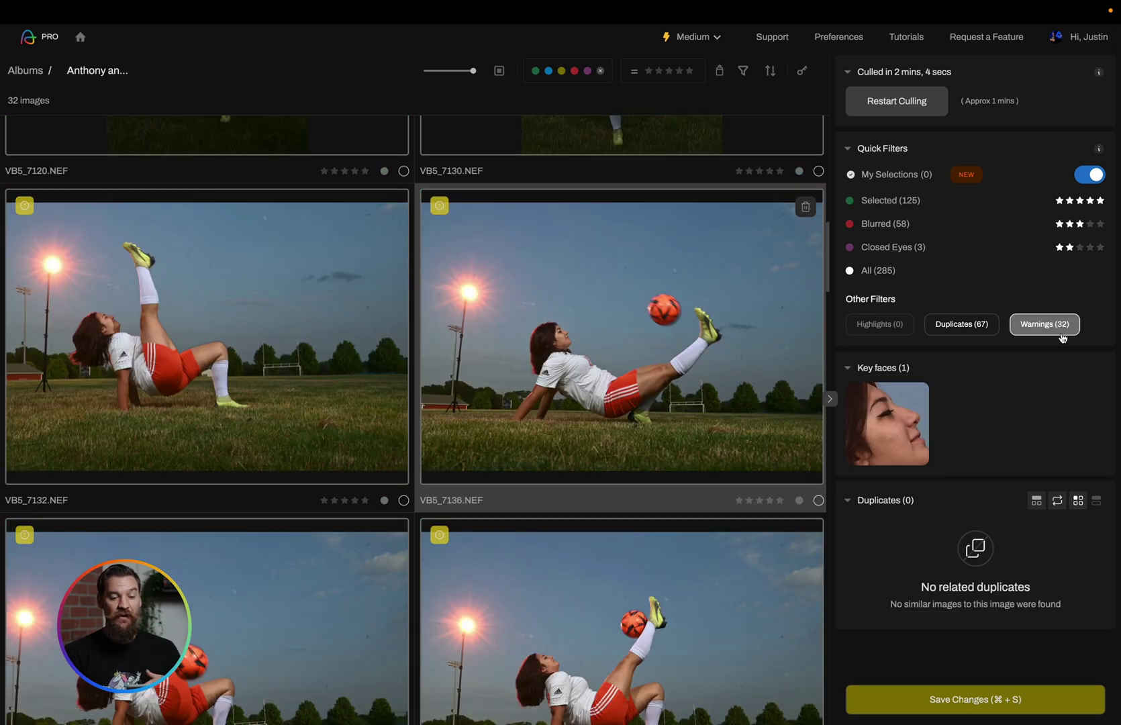
pyautogui.click(894, 201)
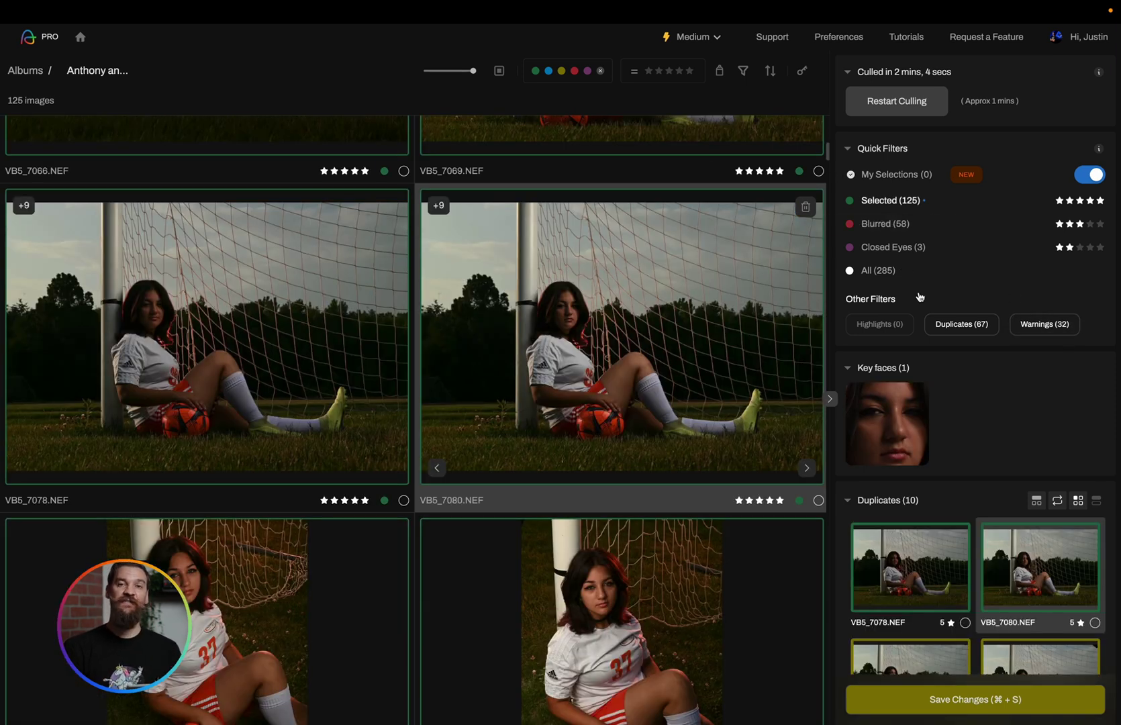
pyautogui.click(744, 71)
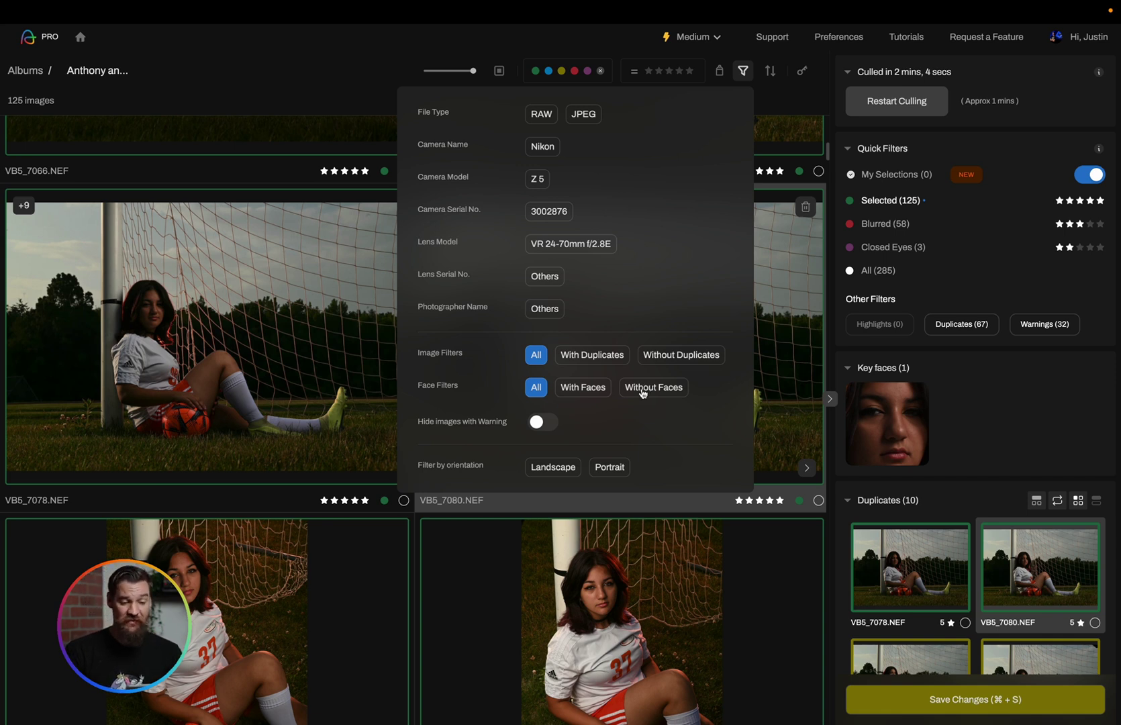
# Apply the Without Faces filter, review the 25 results, and delete them from the selects
pyautogui.click(643, 394)
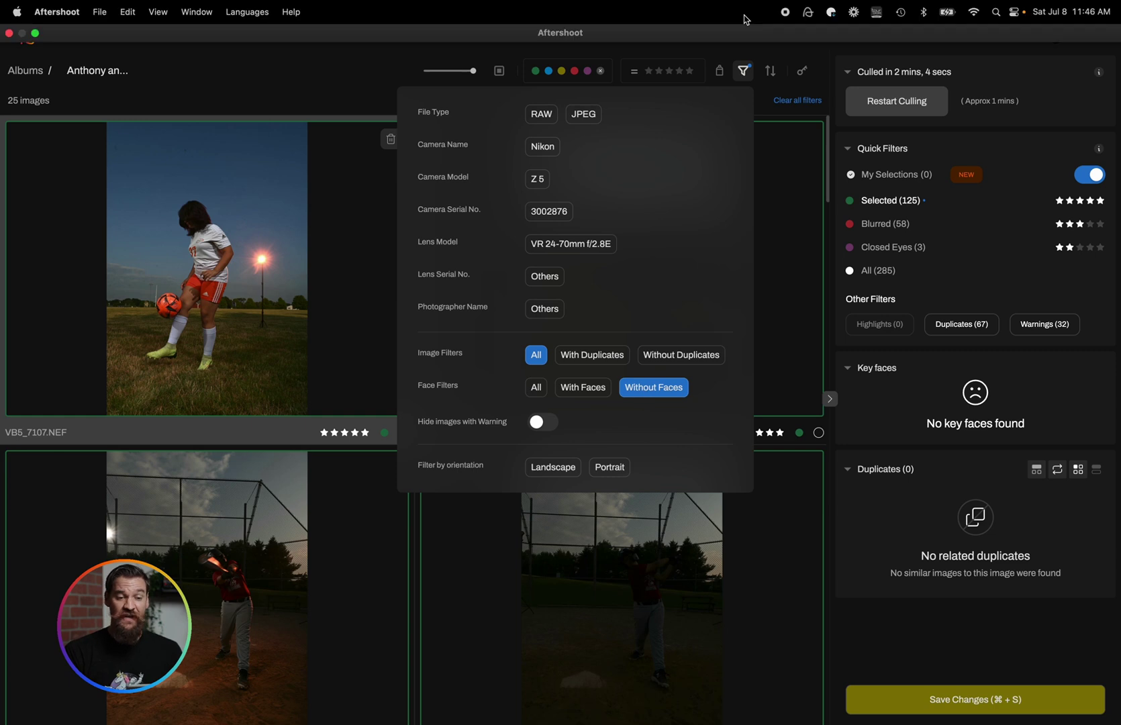
pyautogui.click(742, 71)
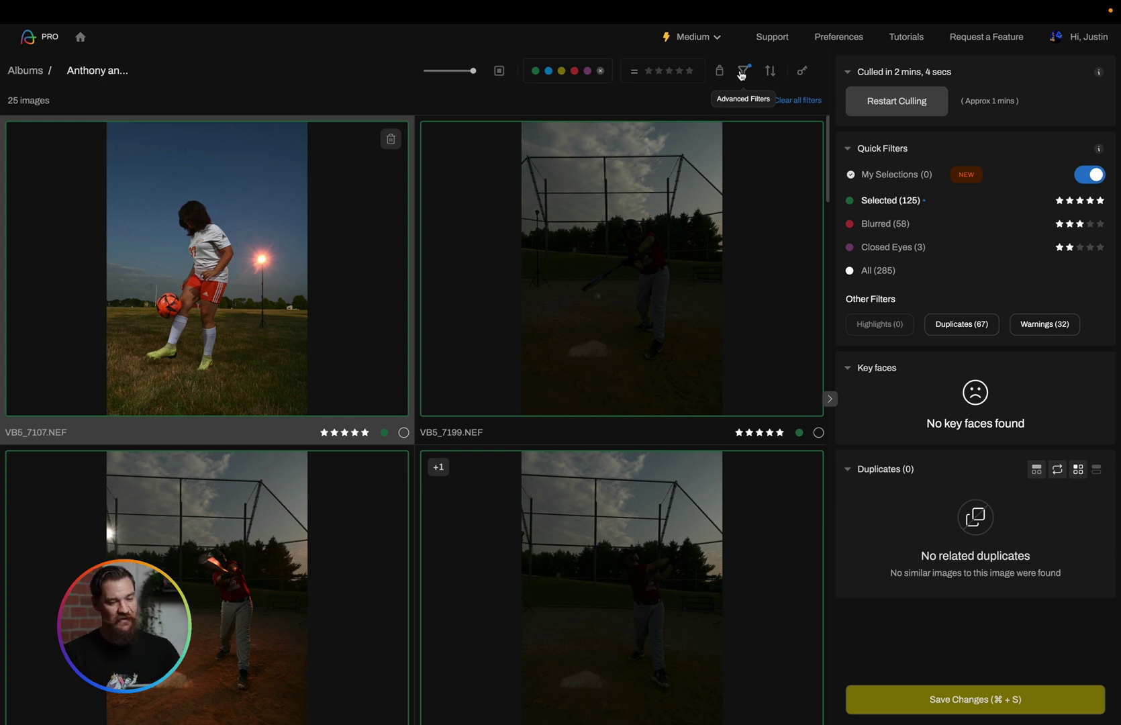
pyautogui.scroll(-10, 584, 306)
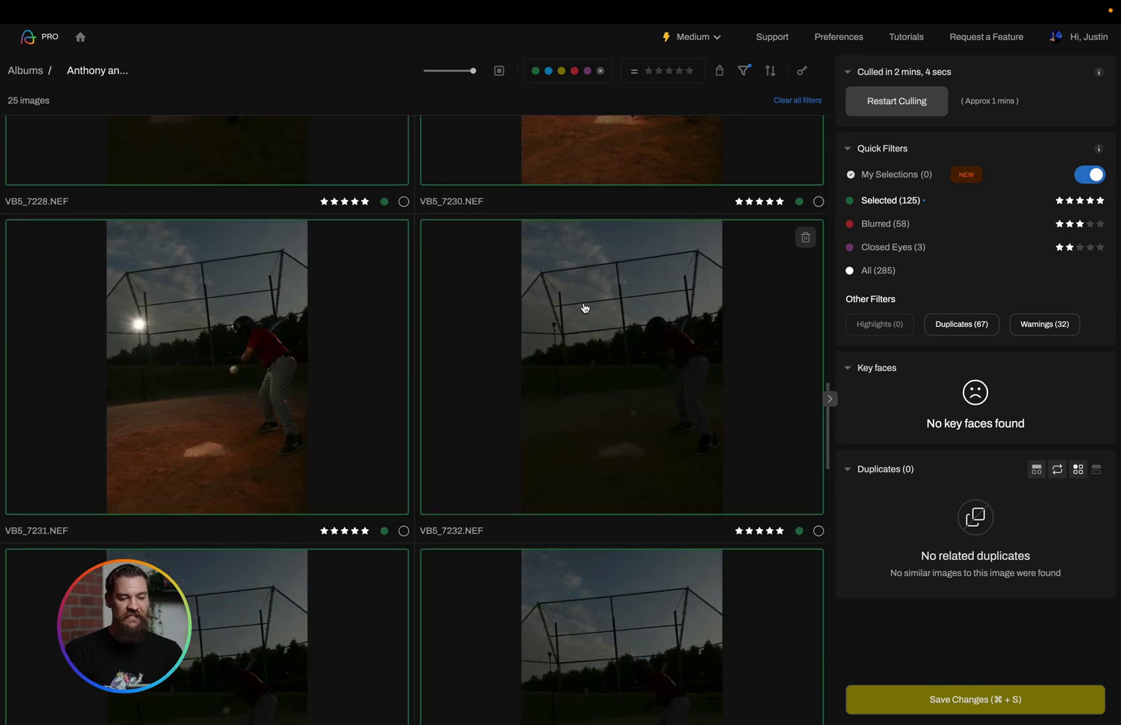
pyautogui.scroll(-15, 584, 308)
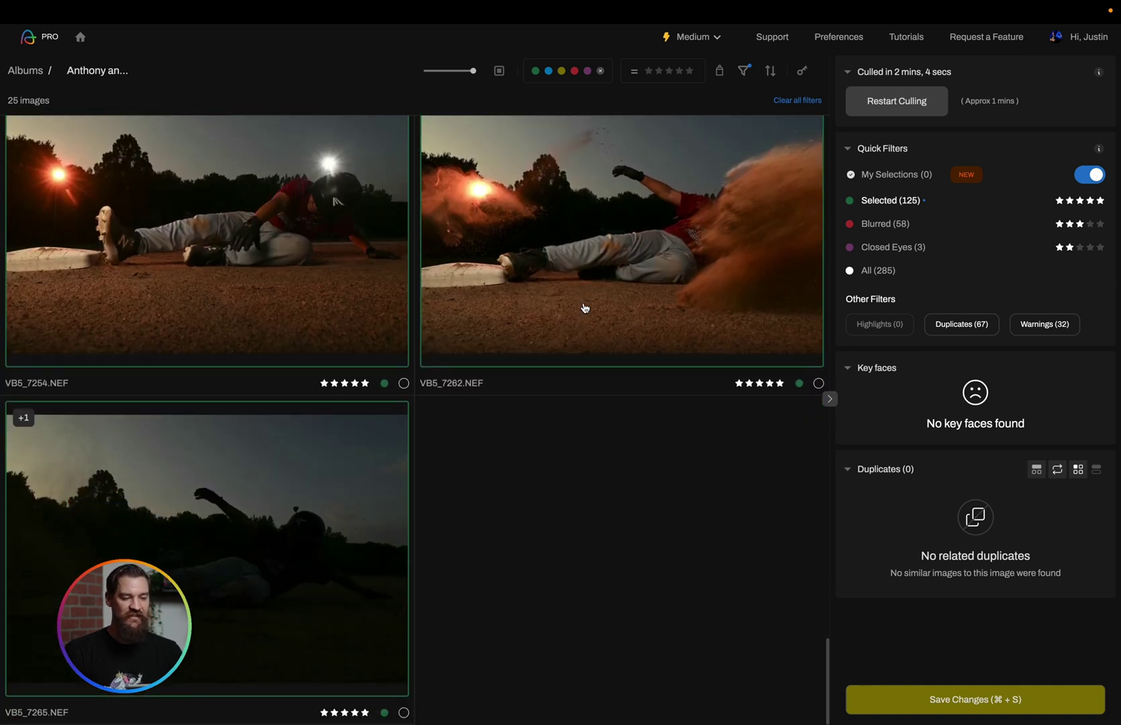
pyautogui.scroll(1, 402, 470)
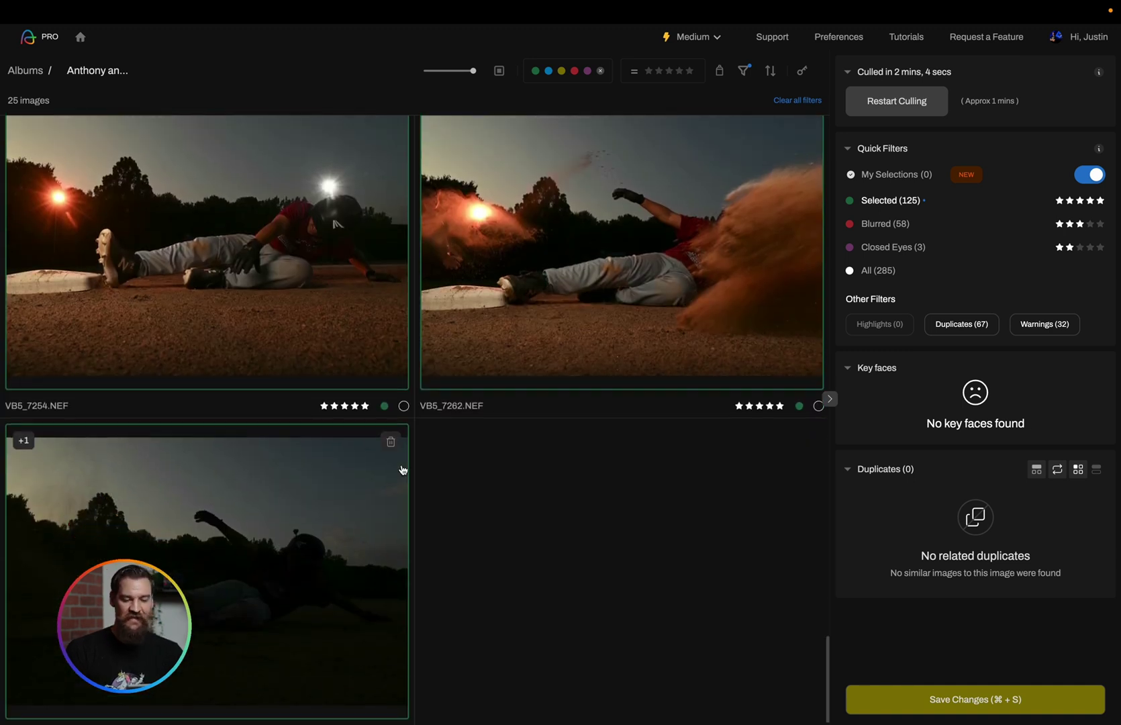
pyautogui.scroll(20, 402, 470)
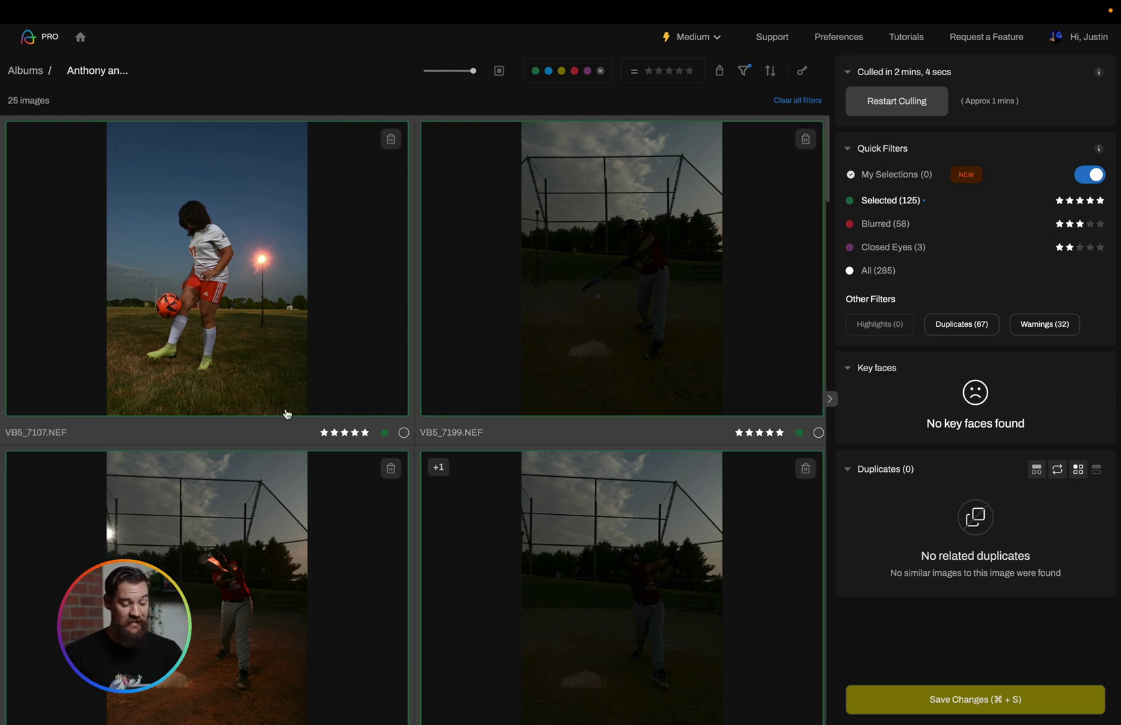
pyautogui.press('Delete')
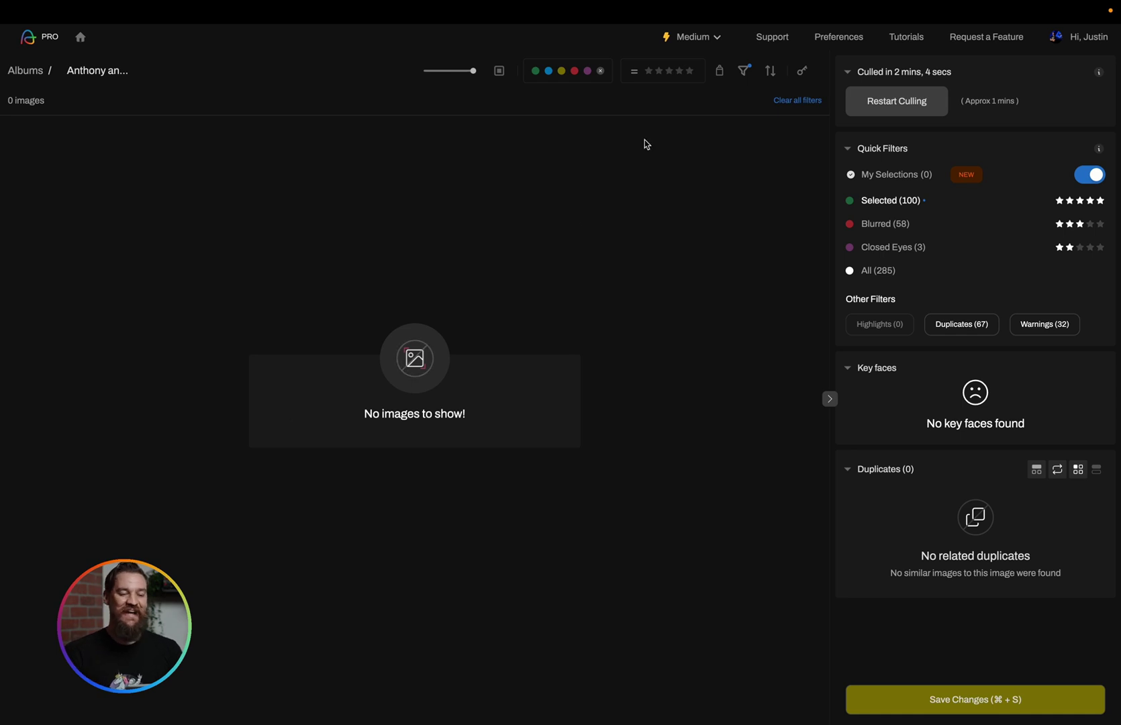
# Clear all filters and apply the Without Duplicates image filter to isolate 80 images
pyautogui.click(745, 71)
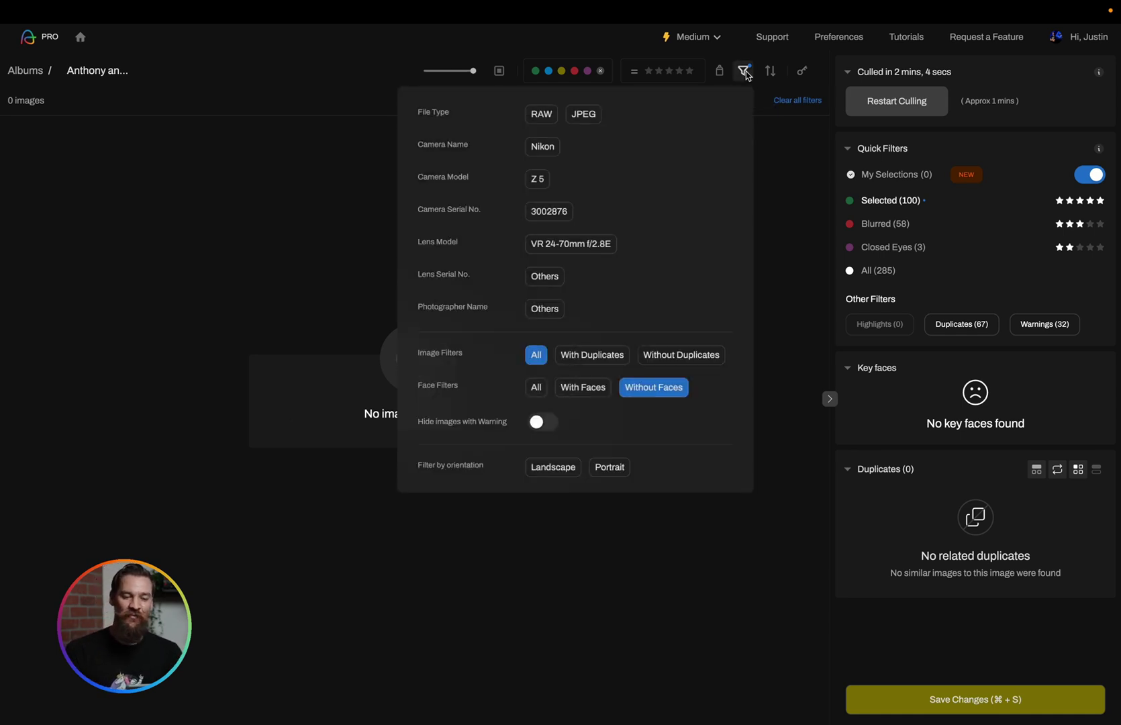
pyautogui.click(744, 71)
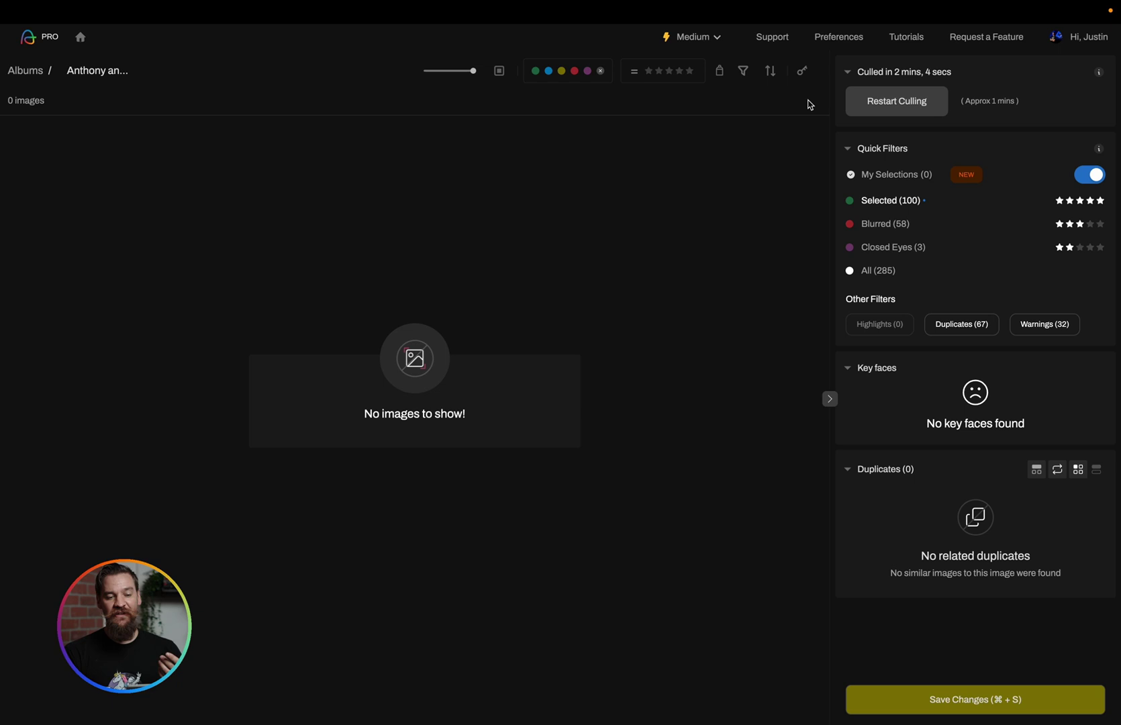
pyautogui.click(809, 101)
pyautogui.click(745, 73)
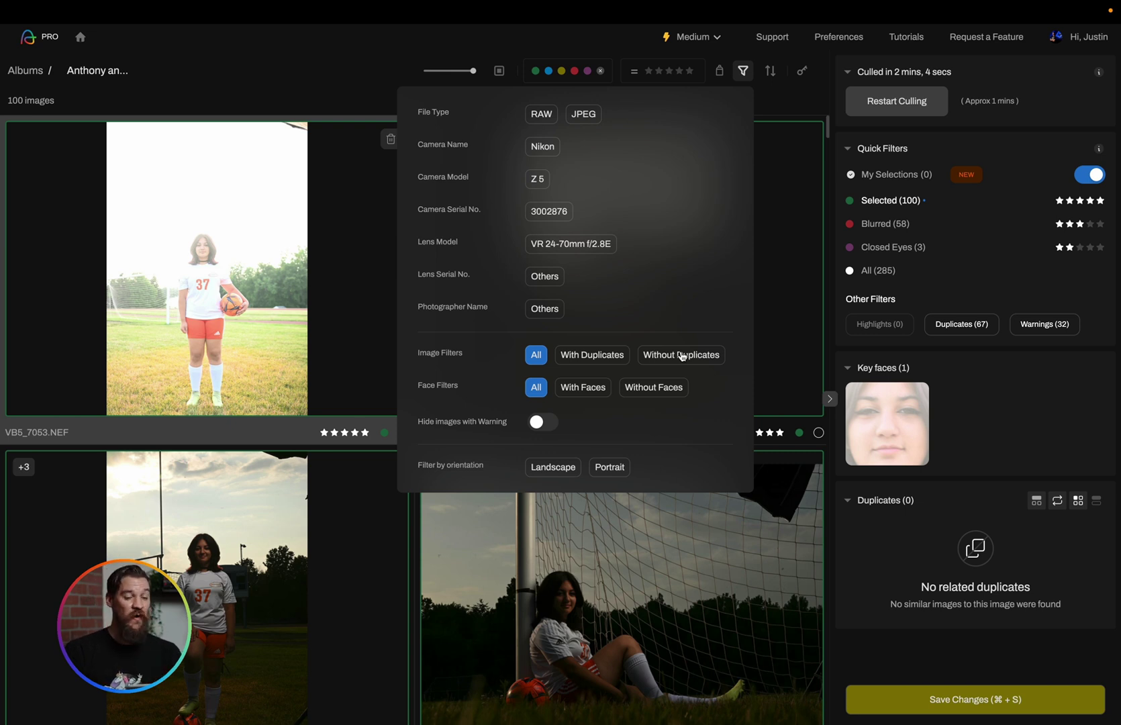
pyautogui.click(682, 357)
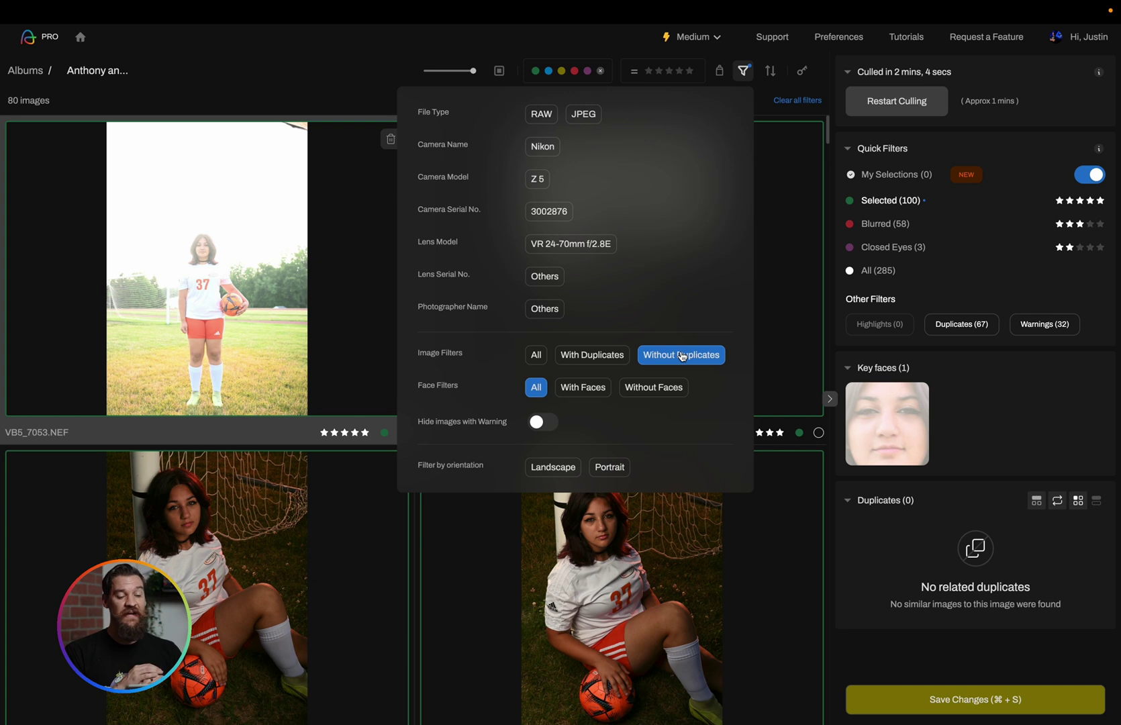
pyautogui.click(744, 70)
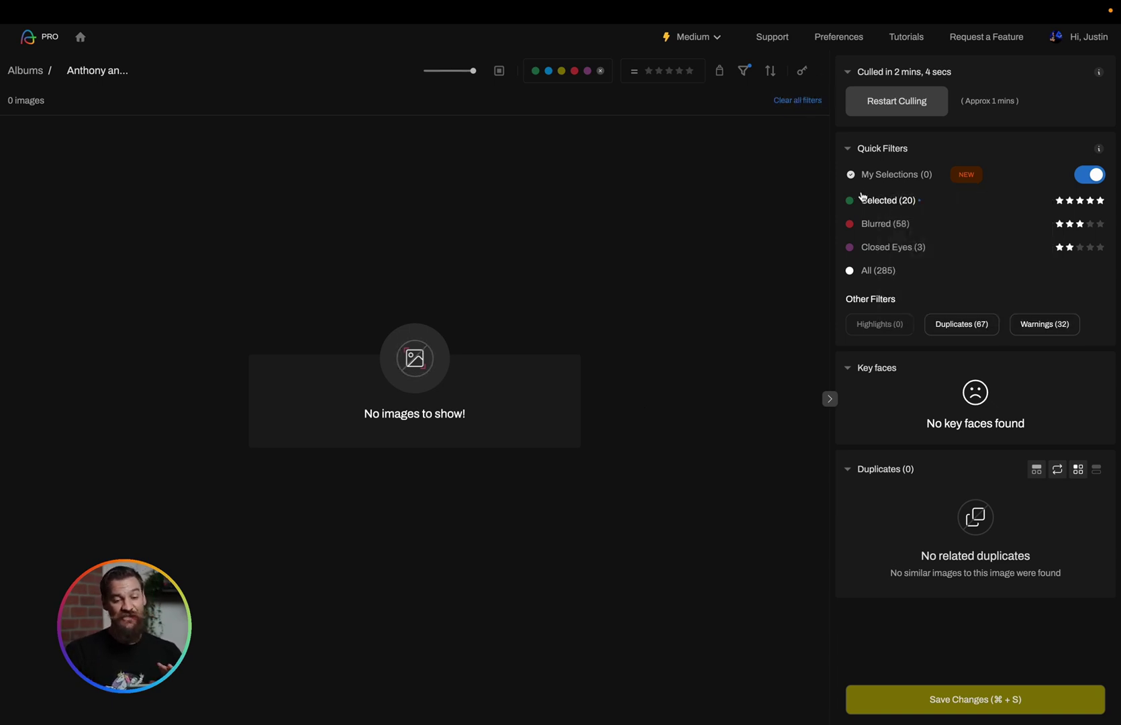
# Clear all filters to show the 20 selects and turn on Spray Can one-click rating
pyautogui.click(811, 102)
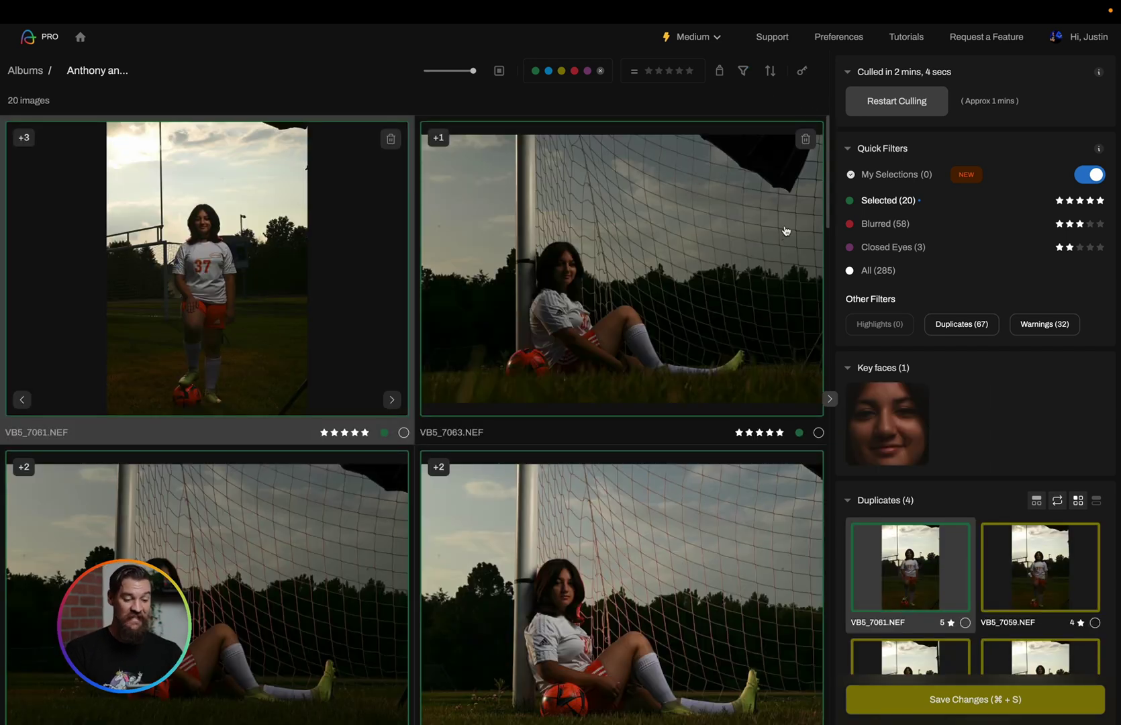
pyautogui.scroll(-5, 786, 231)
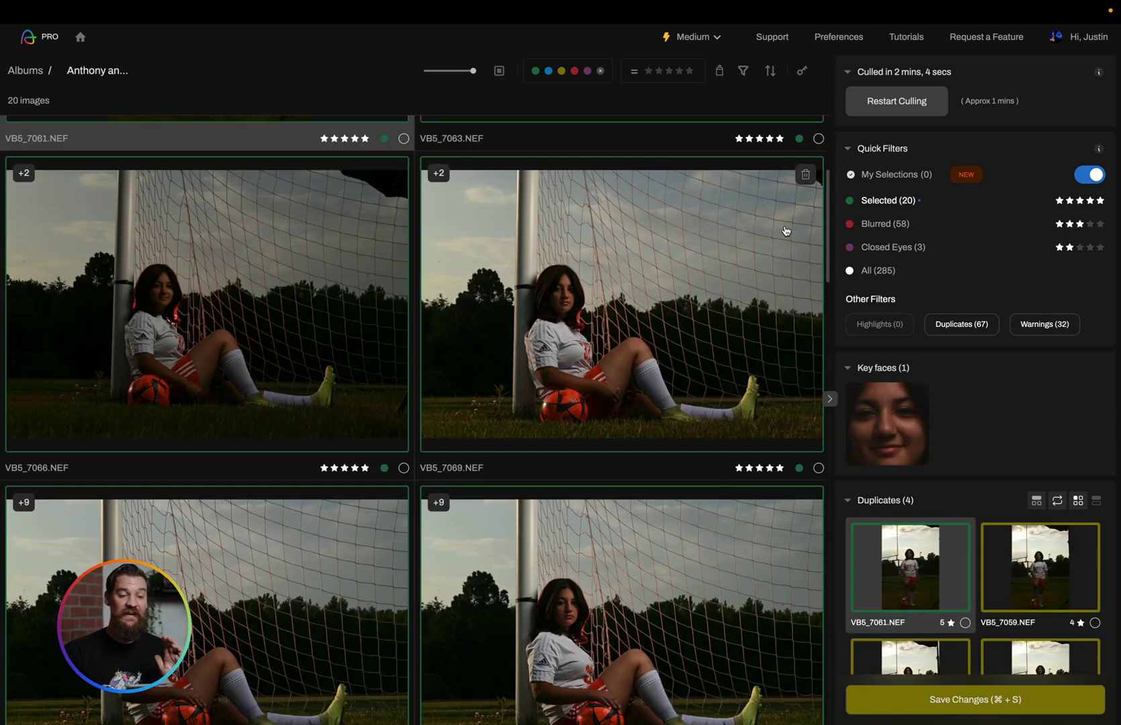
pyautogui.click(722, 73)
pyautogui.click(704, 71)
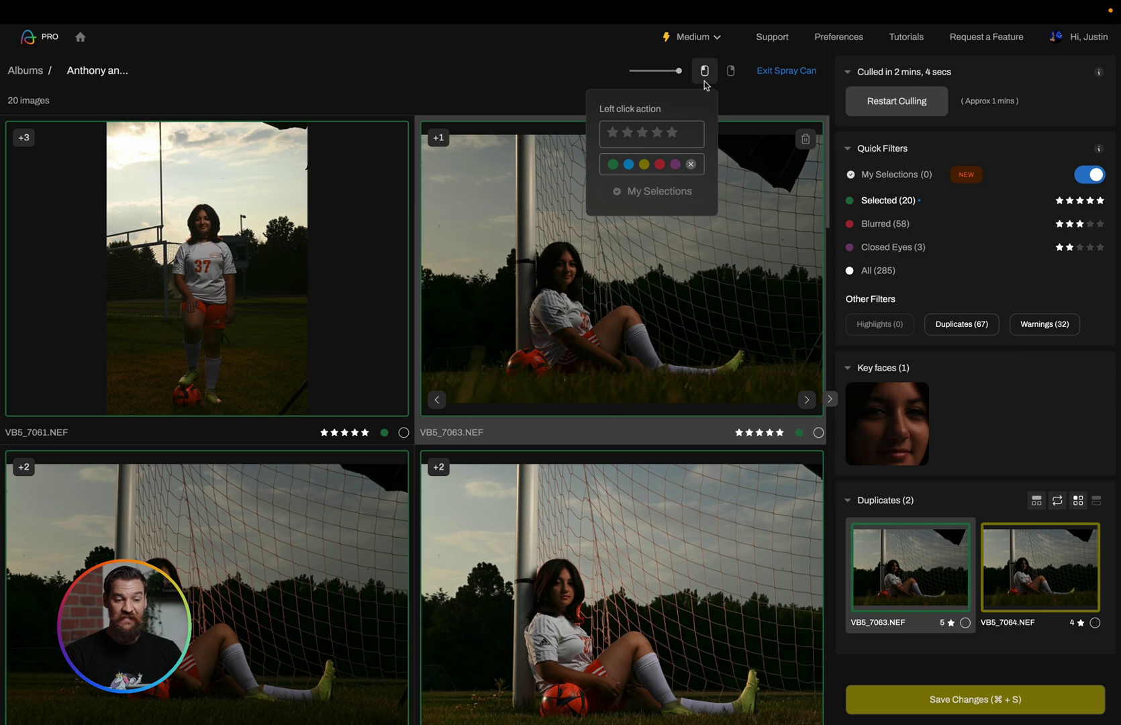
pyautogui.click(705, 73)
pyautogui.scroll(-1, 646, 371)
# Remove VB5_7063, VB5_7080, VB5_7117, VB5_7118 and VB5_7152 from the selects
pyautogui.click(646, 370)
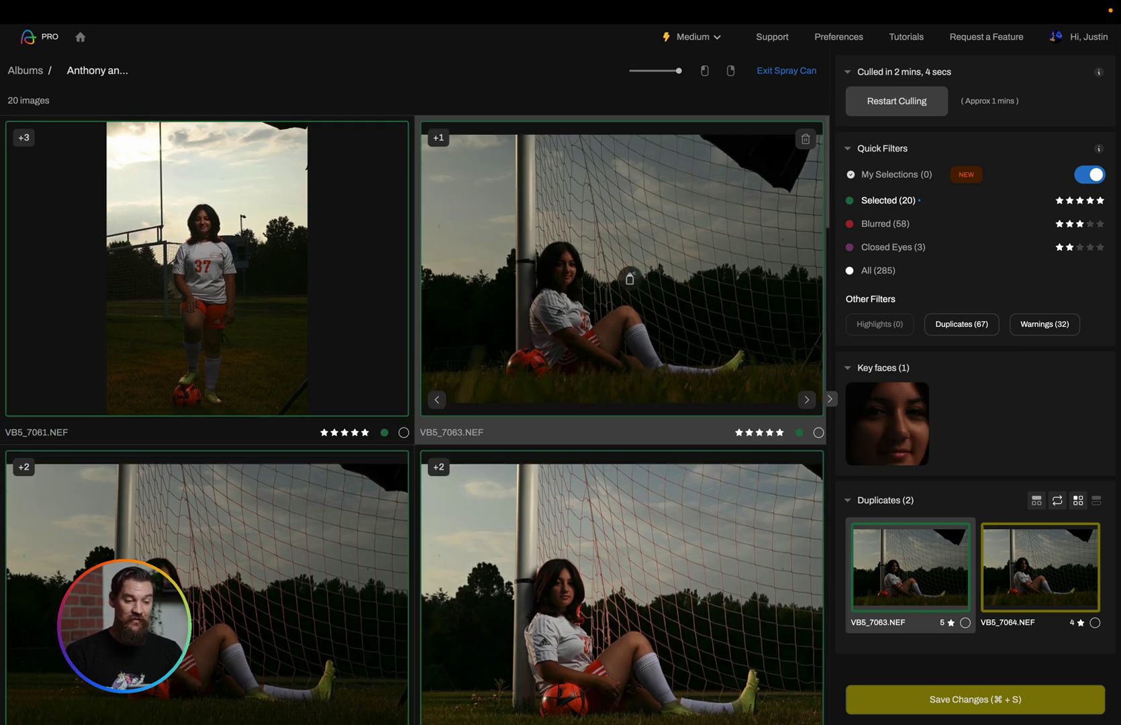
pyautogui.scroll(-5, 629, 278)
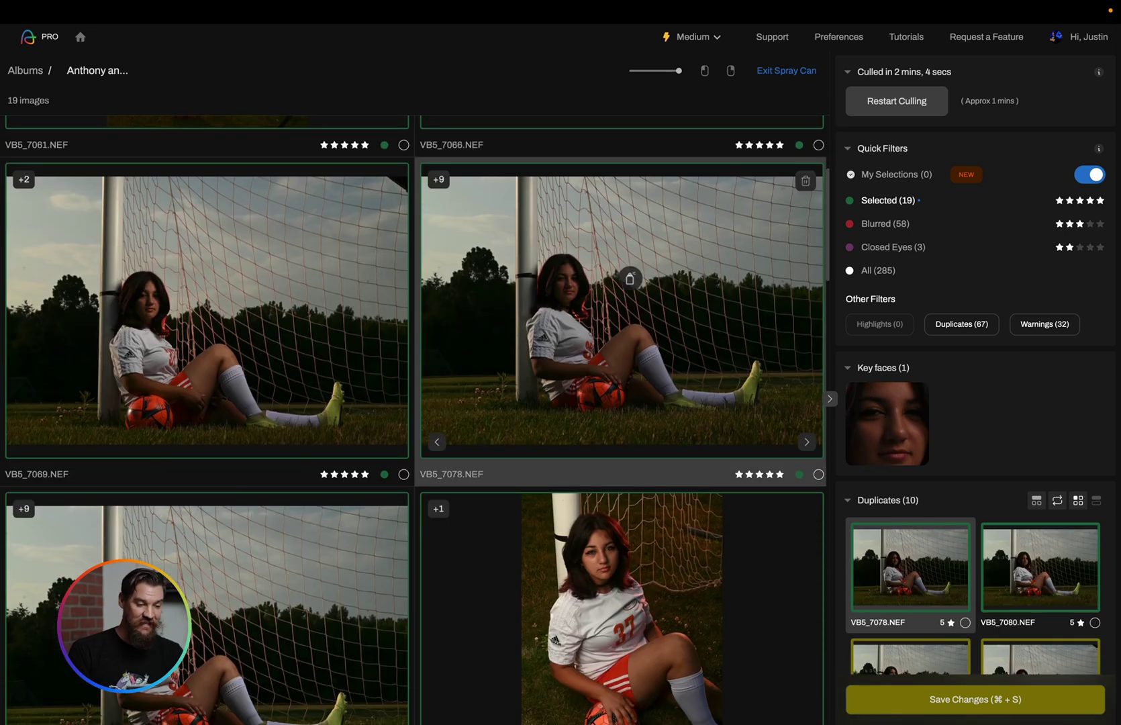
pyautogui.scroll(-7, 630, 278)
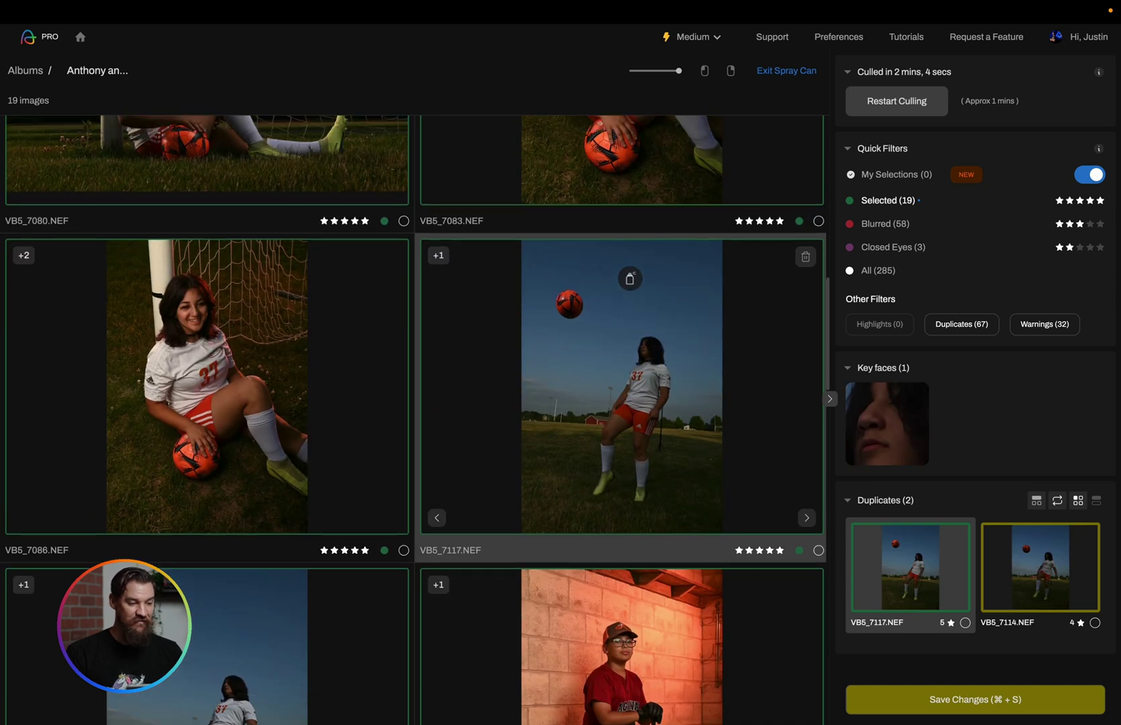
pyautogui.scroll(4, 220, 225)
pyautogui.click(220, 225)
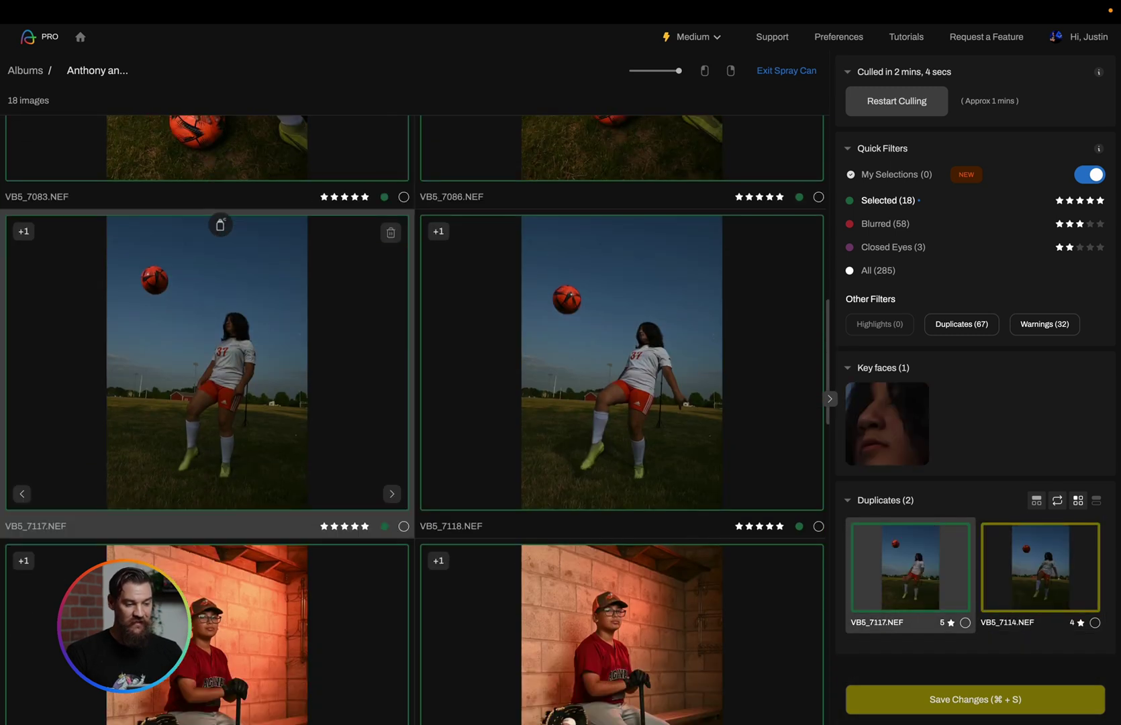
pyautogui.click(234, 362)
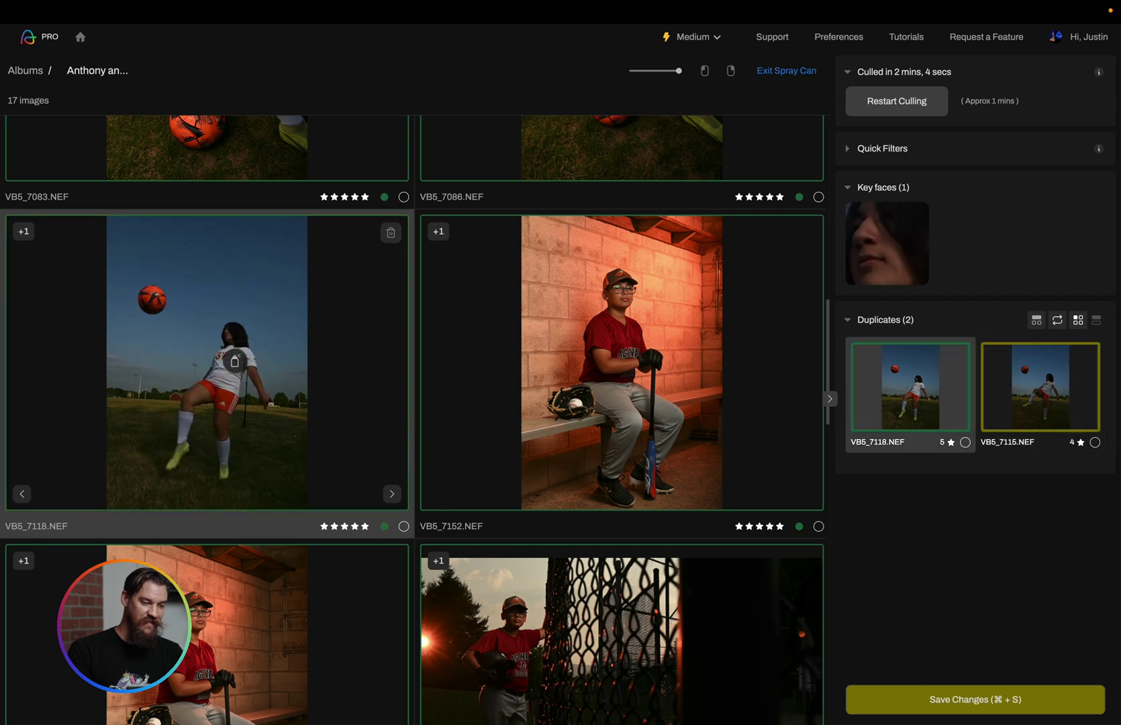
pyautogui.click(234, 361)
pyautogui.scroll(-1, 235, 361)
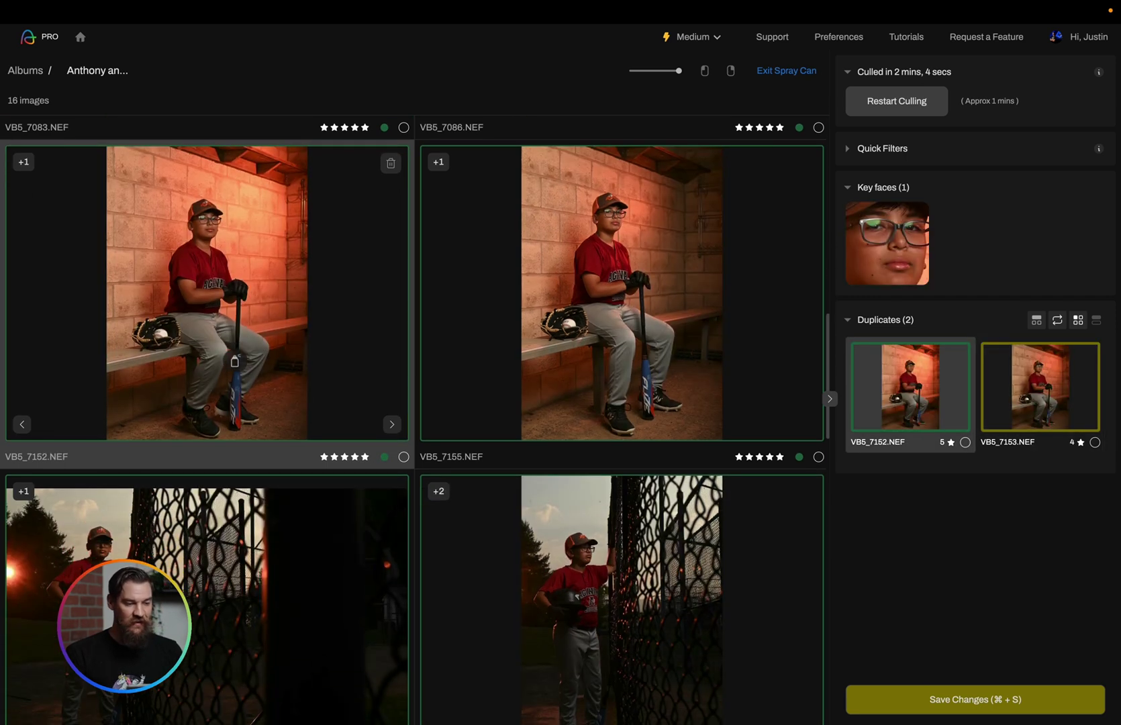
pyautogui.click(234, 361)
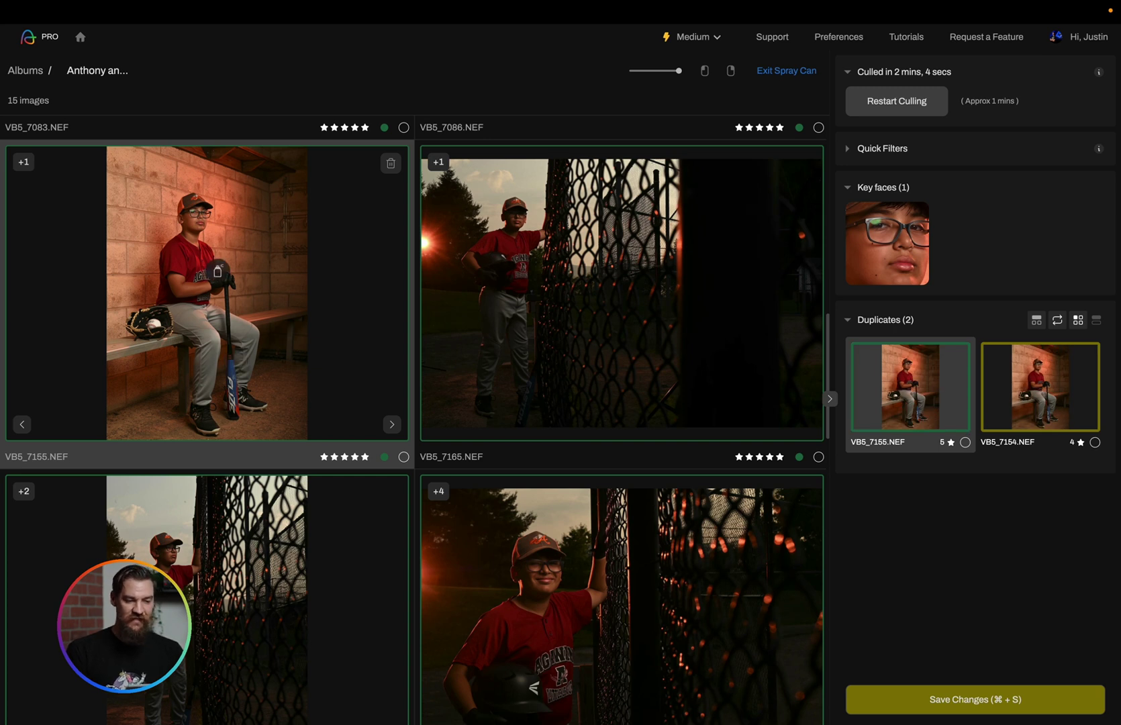
# Remove VB5_7196, VB5_7205, VB5_7271, VB5_7269 and VB5_7332, then save the changes
pyautogui.scroll(-6, 472, 341)
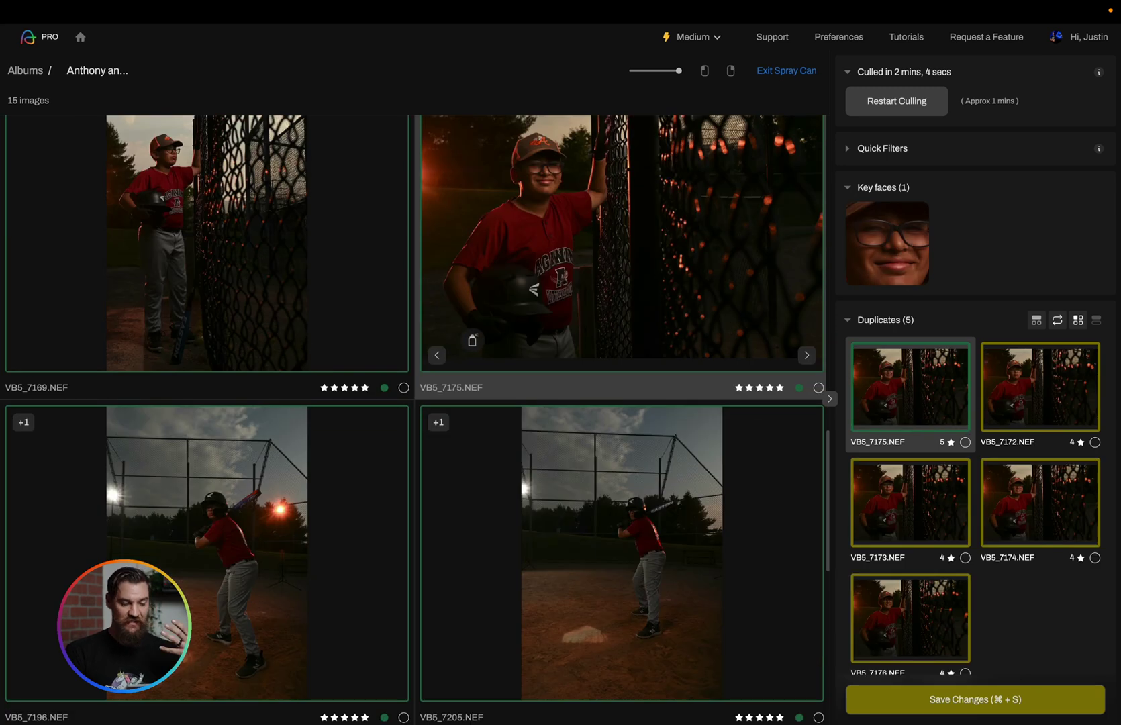
pyautogui.scroll(1, 472, 340)
pyautogui.scroll(-3, 561, 328)
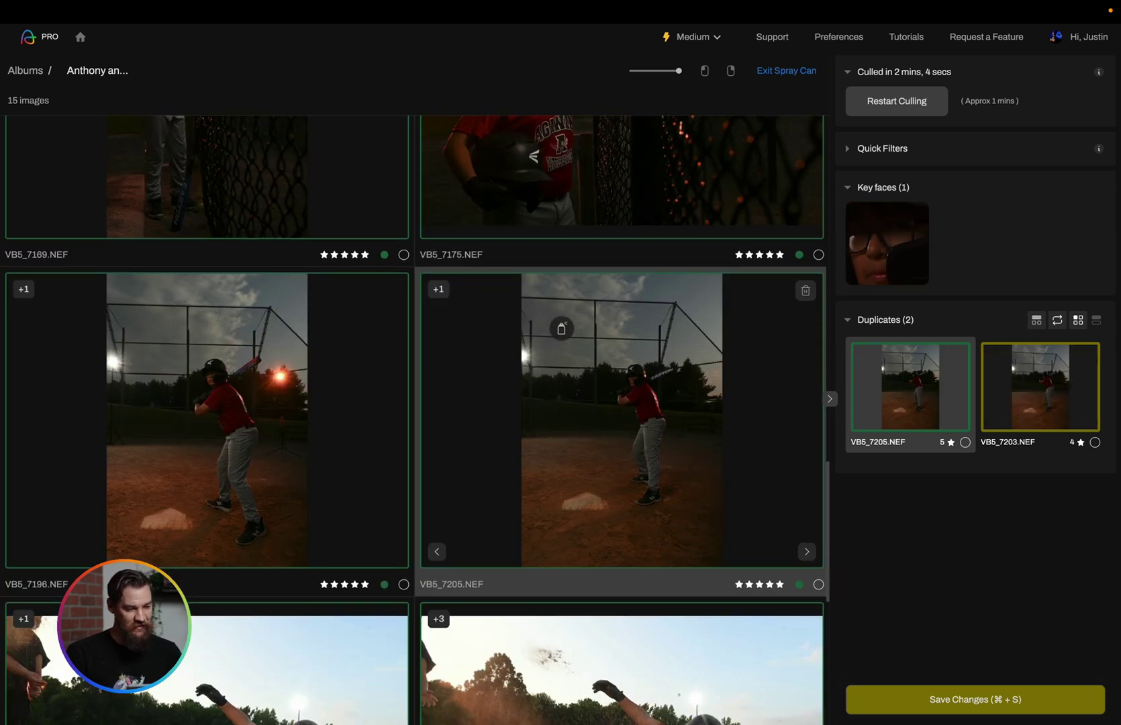
pyautogui.click(253, 411)
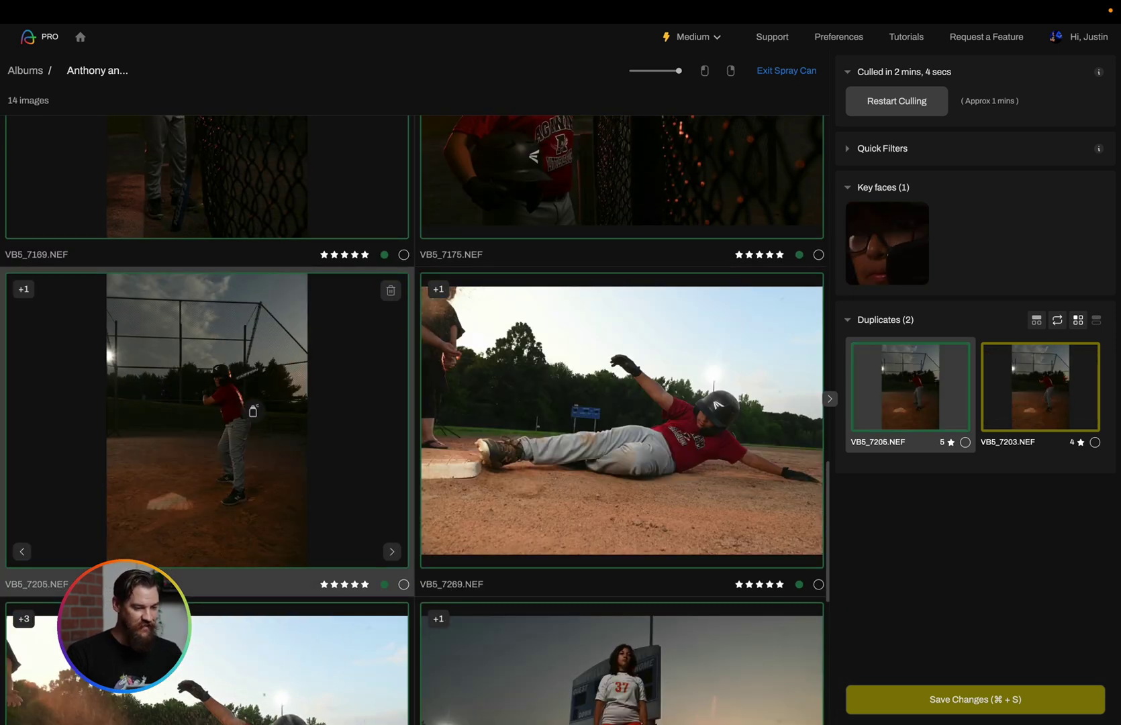
pyautogui.click(253, 411)
pyautogui.click(254, 411)
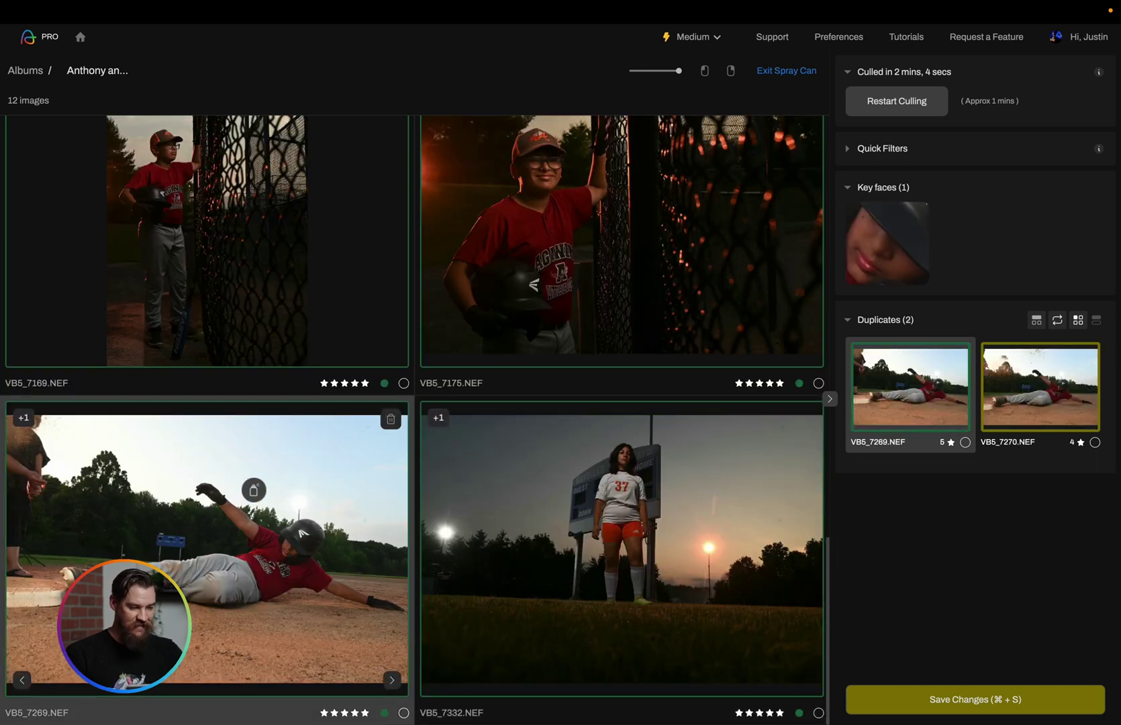
pyautogui.click(253, 490)
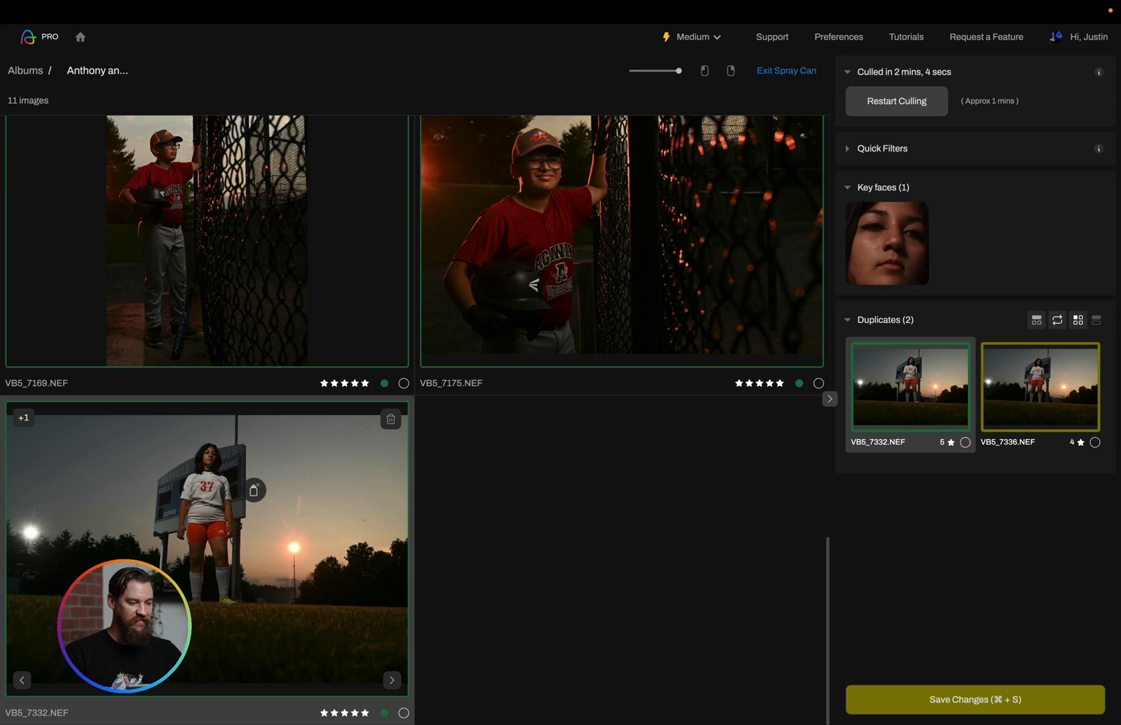
pyautogui.click(220, 516)
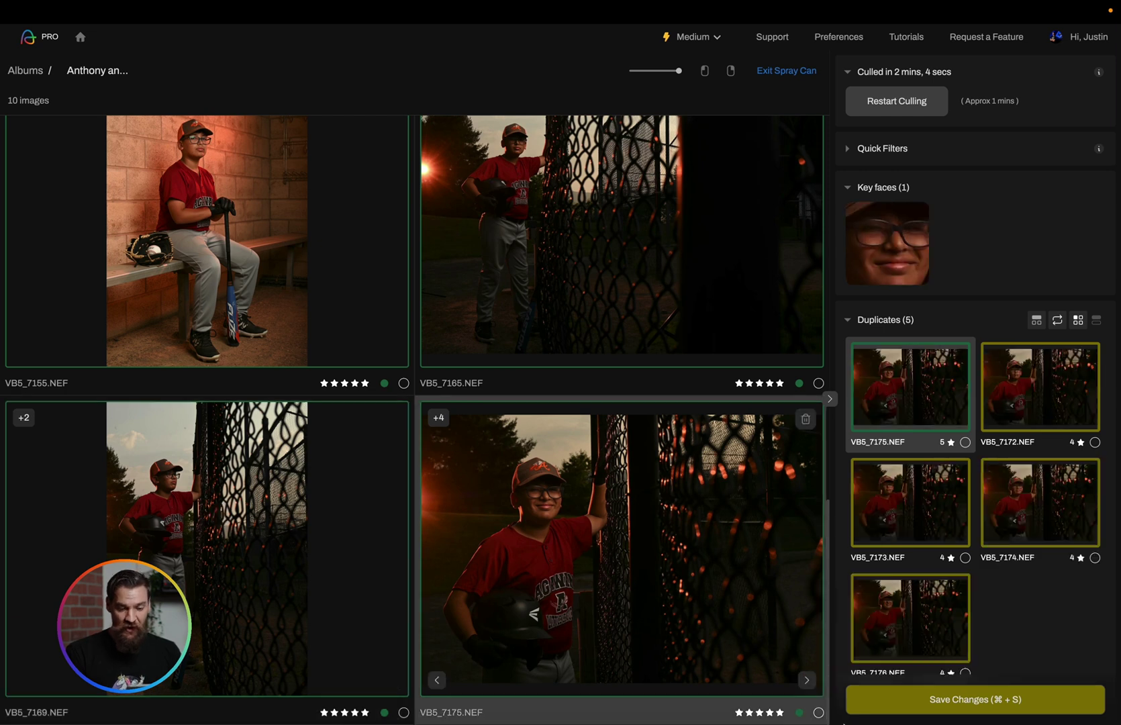
pyautogui.click(976, 699)
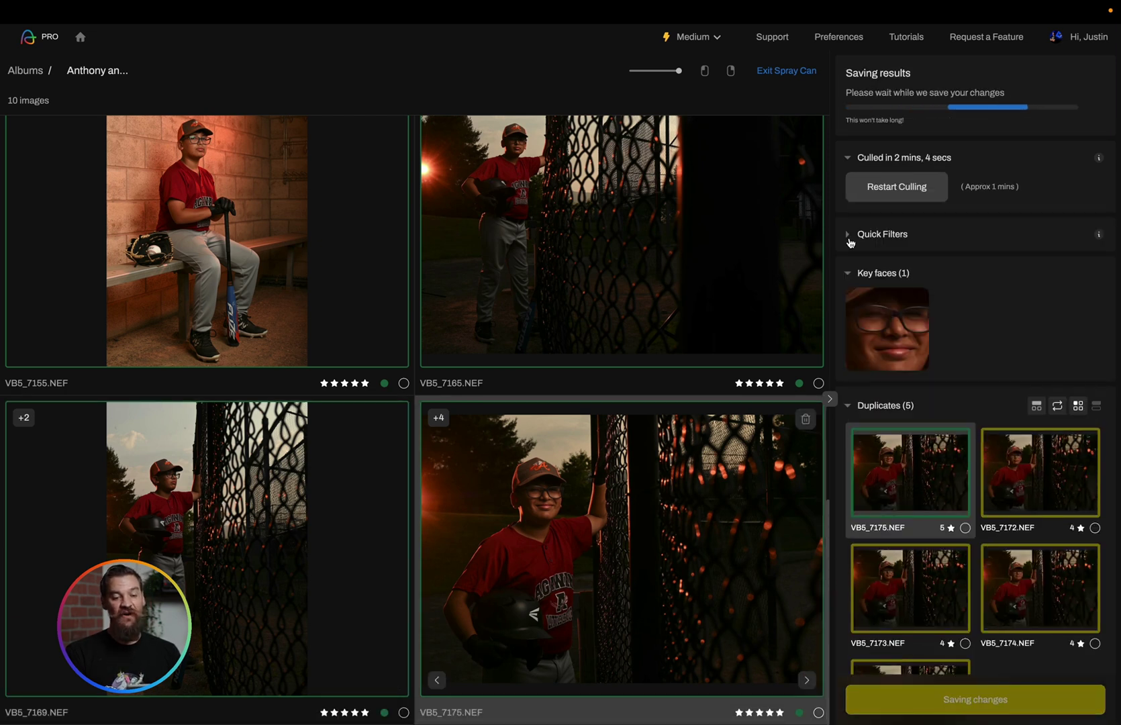
# Exit Spray Can mode and filter the album to the 147 images with no colour label
pyautogui.click(850, 235)
pyautogui.scroll(2, 639, 295)
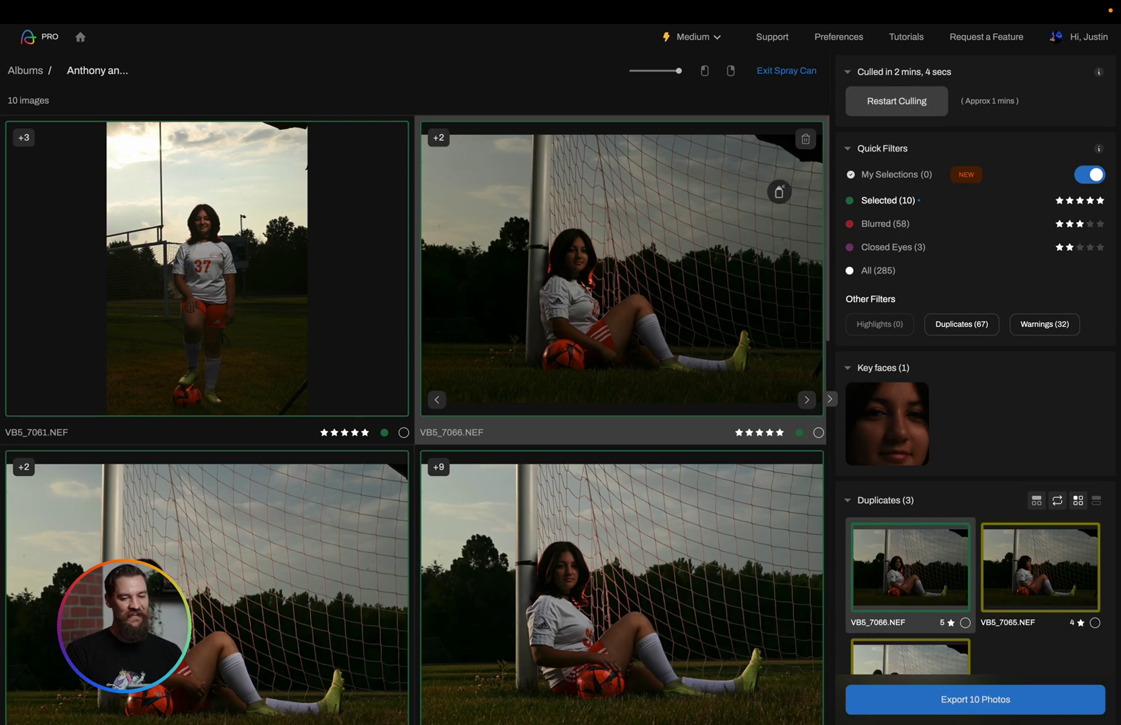
pyautogui.moveTo(912, 173)
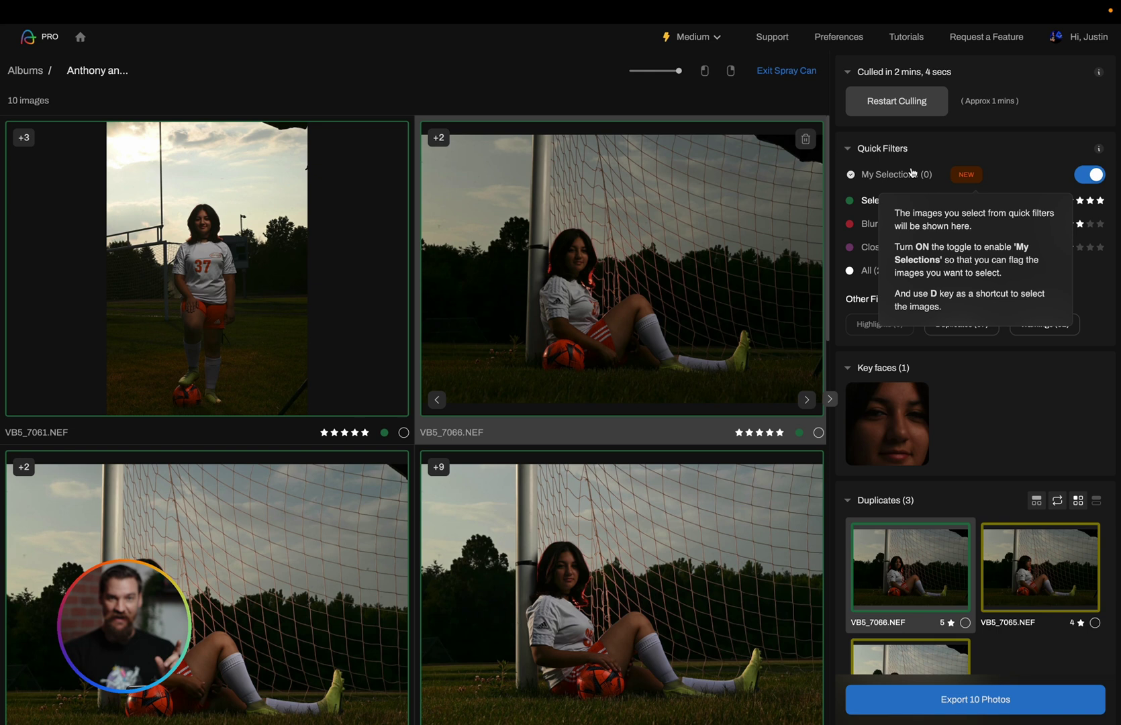
pyautogui.click(787, 72)
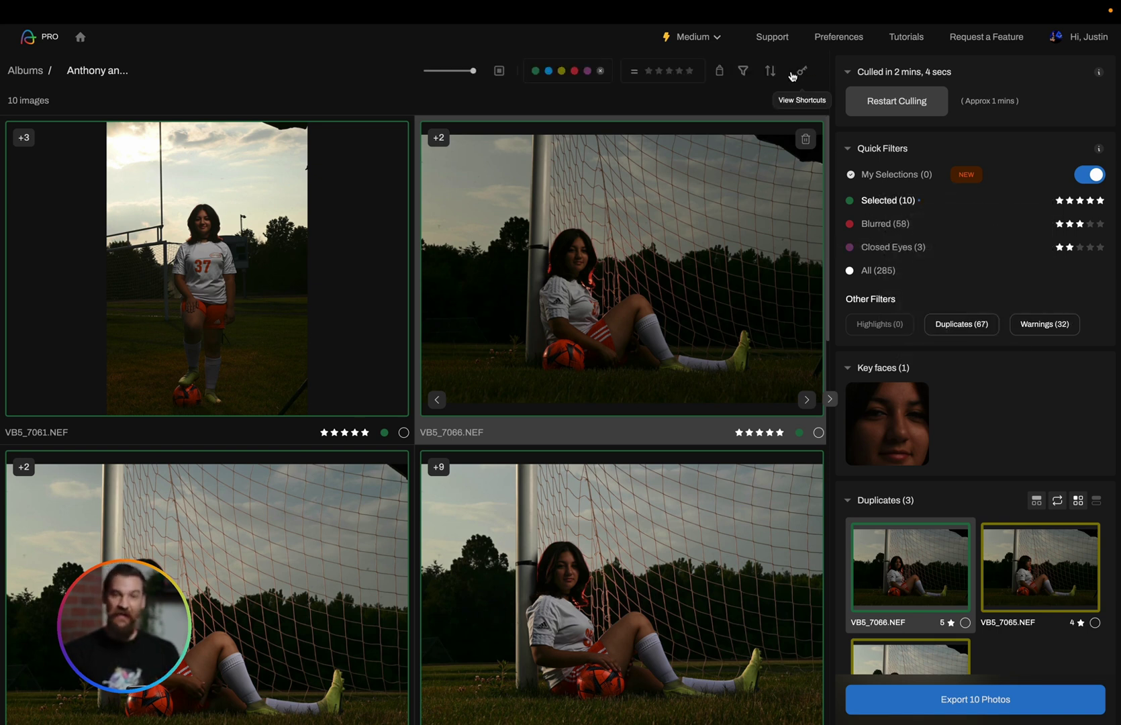
pyautogui.click(601, 72)
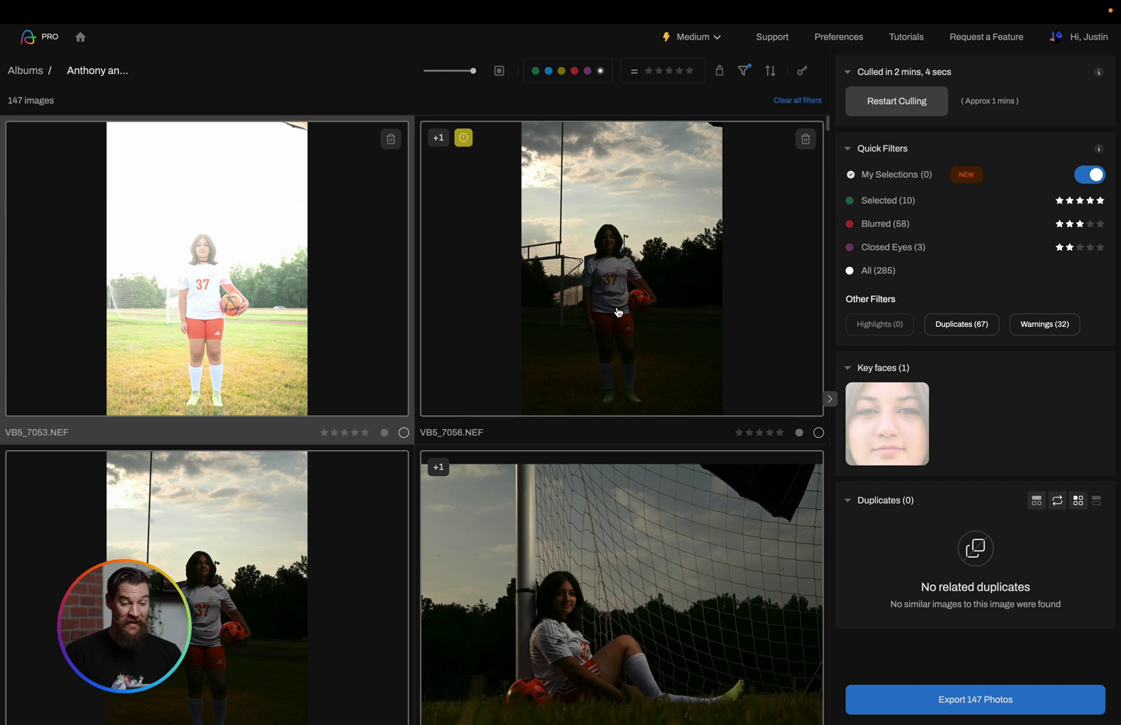
# Re-enable Spray Can and set its left-click action to My Selections
pyautogui.click(721, 71)
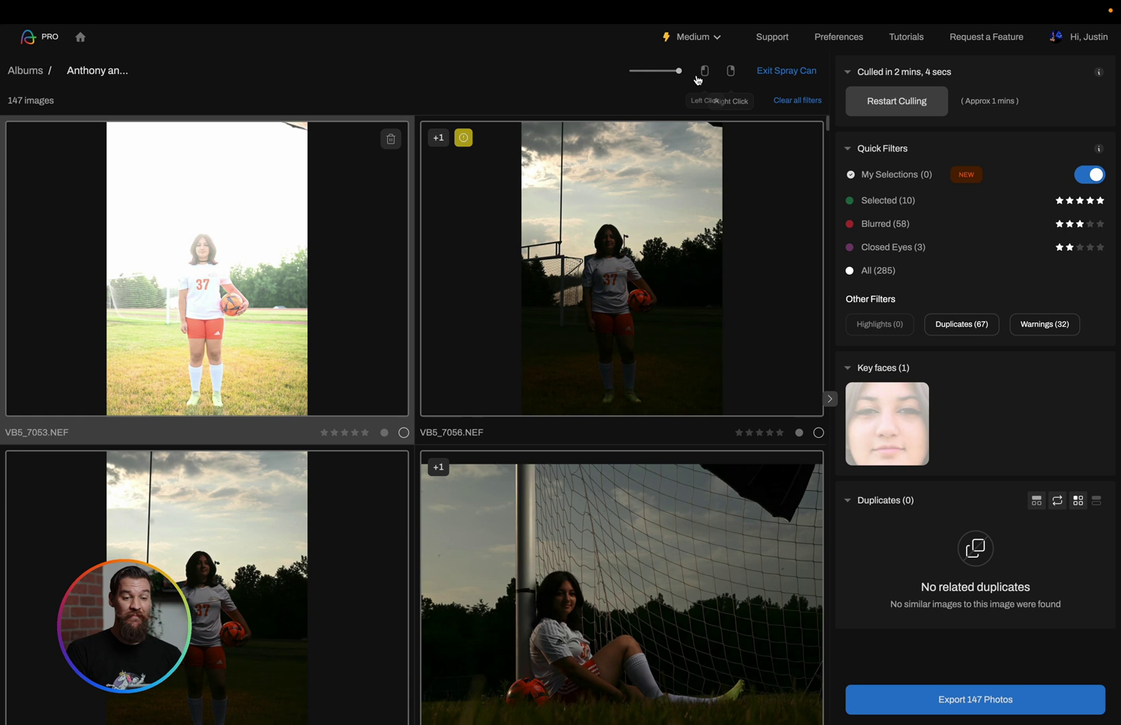
pyautogui.click(704, 71)
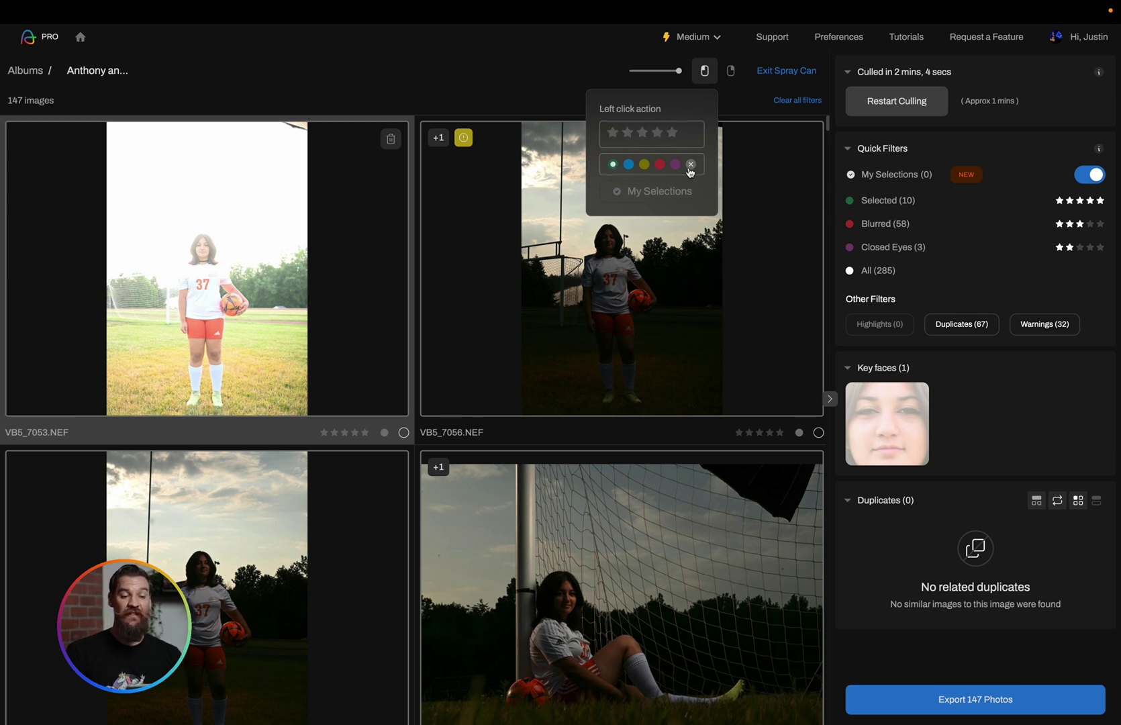
pyautogui.click(670, 195)
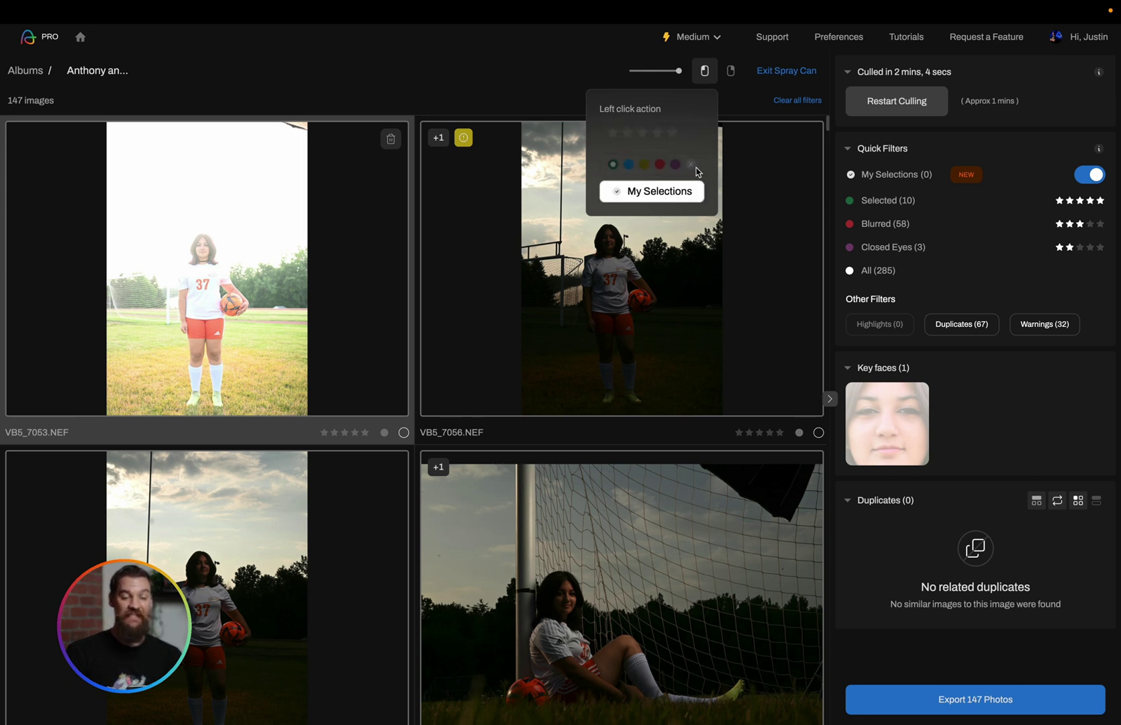
pyautogui.click(704, 73)
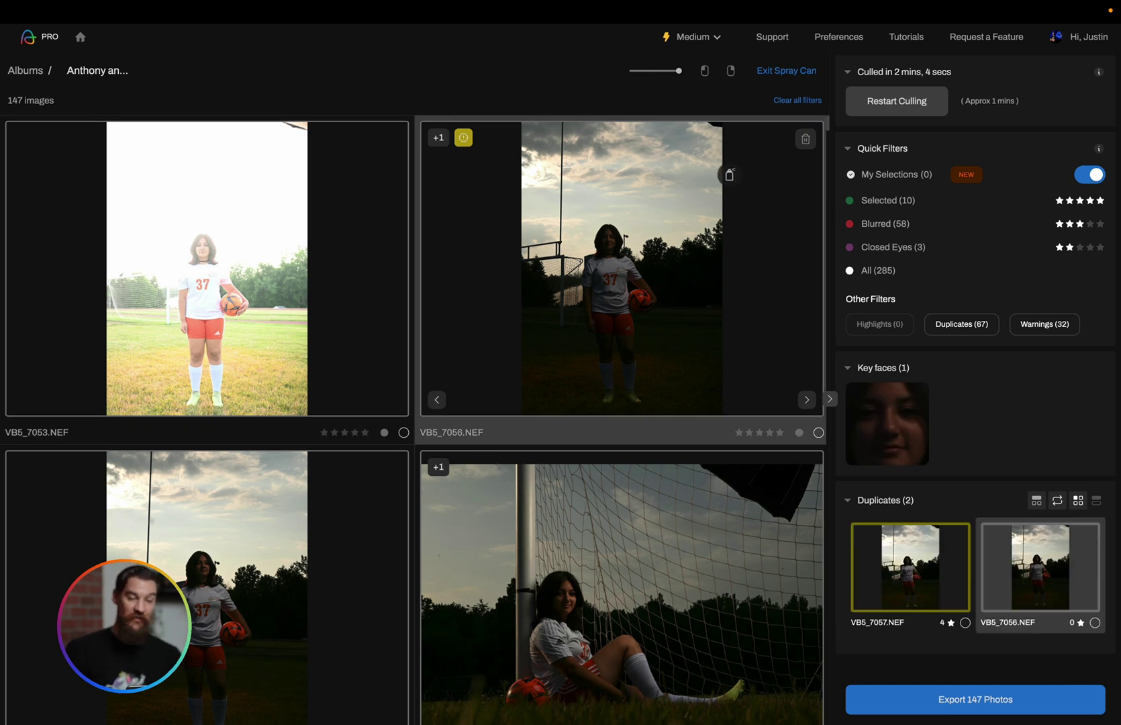
pyautogui.scroll(-10, 684, 283)
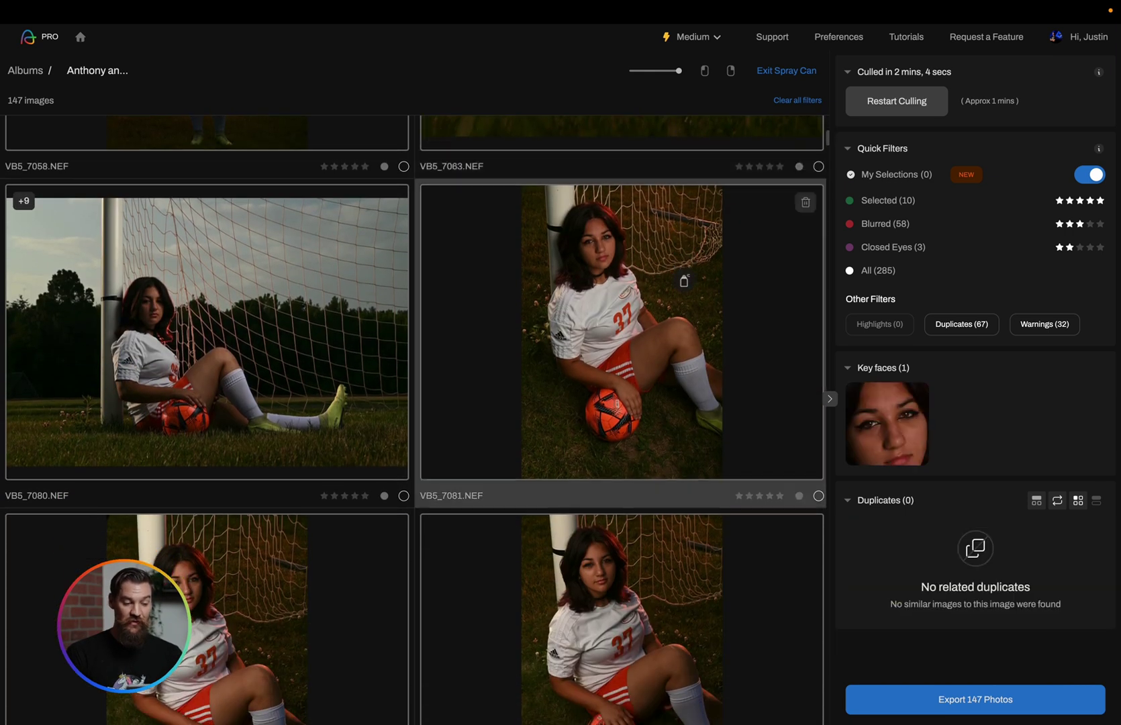
# Add VB5_7085, VB5_7091, VB5_7104 and VB5_7161 to My Selections
pyautogui.scroll(-4, 684, 281)
pyautogui.click(633, 370)
pyautogui.scroll(-9, 633, 370)
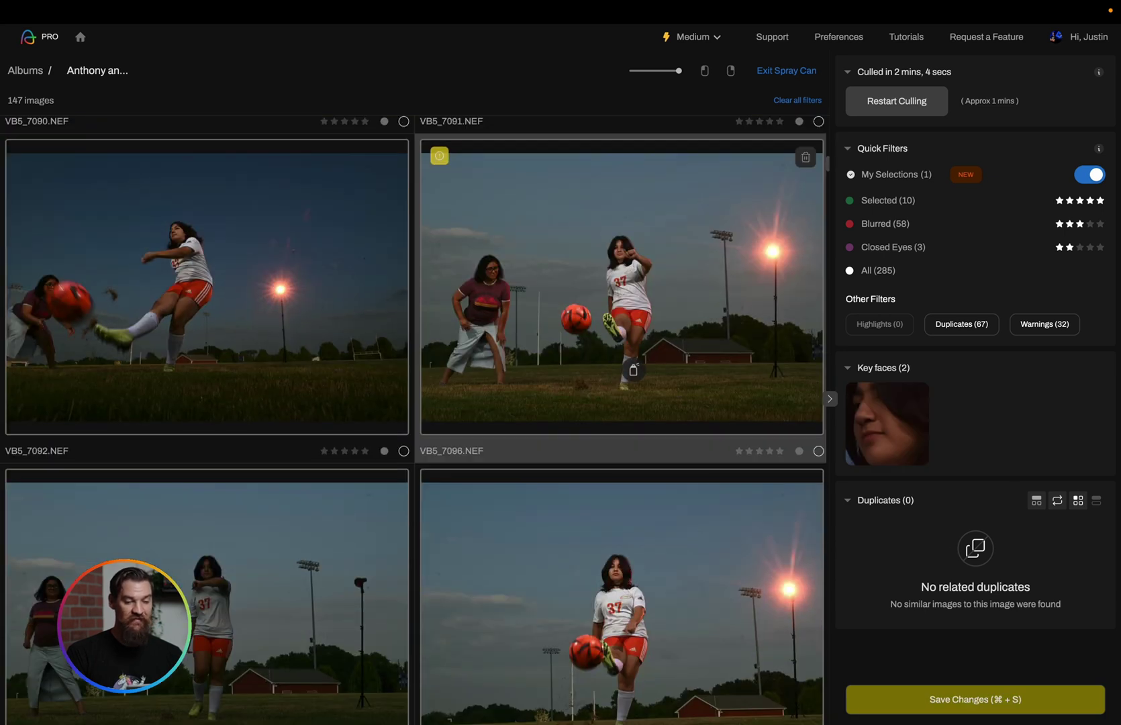
pyautogui.click(633, 313)
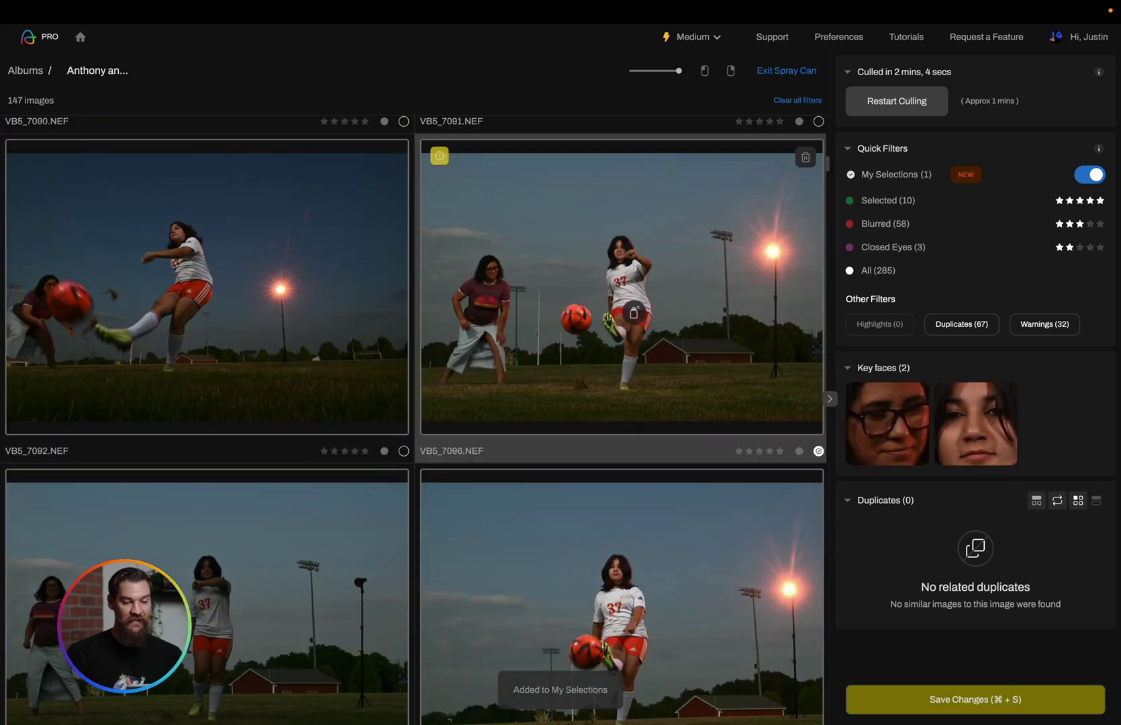
pyautogui.scroll(-6, 634, 313)
pyautogui.scroll(-7, 633, 313)
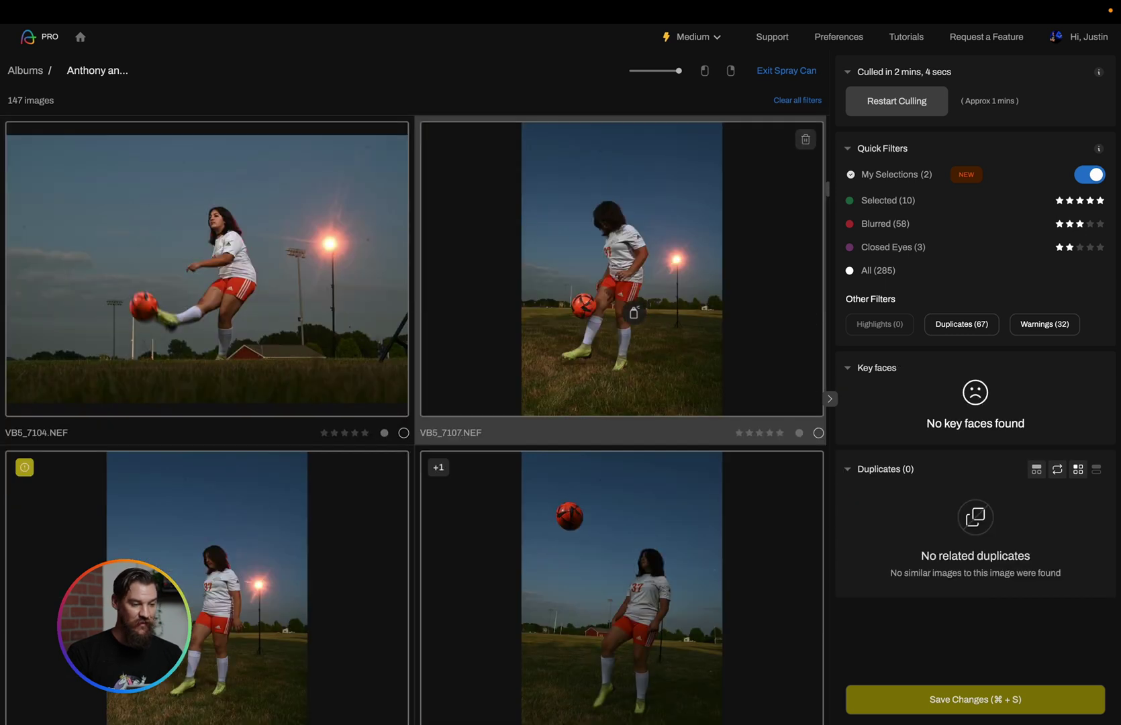
pyautogui.click(293, 232)
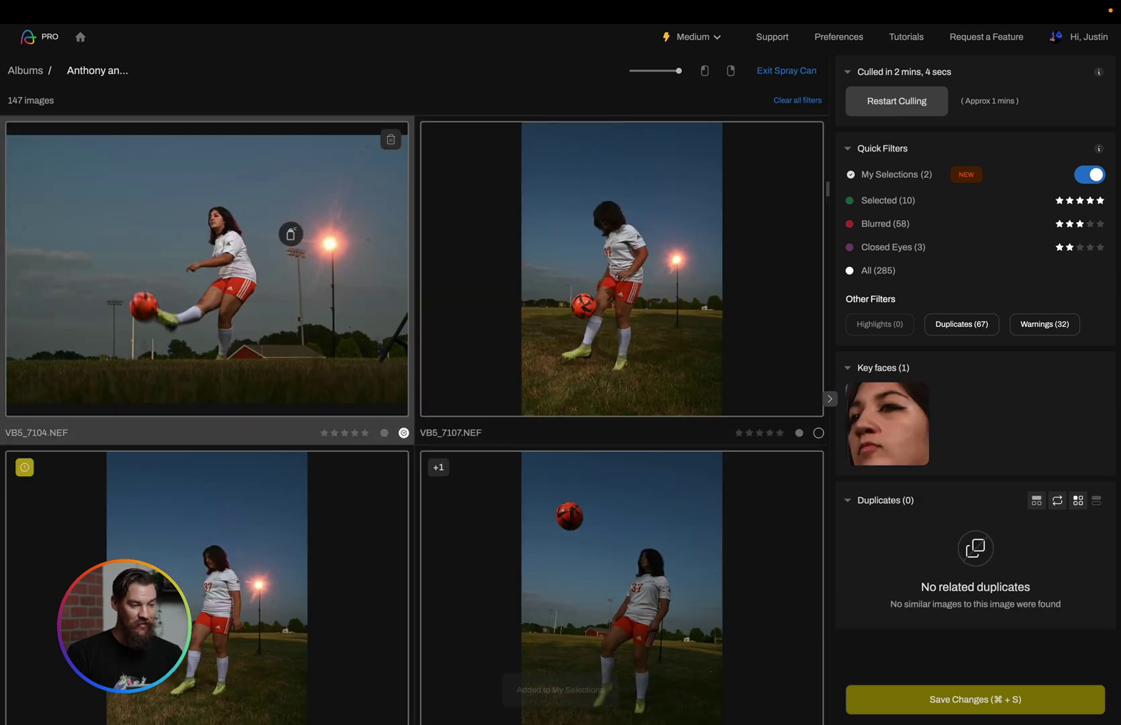
pyautogui.scroll(-6, 293, 232)
pyautogui.scroll(-15, 291, 234)
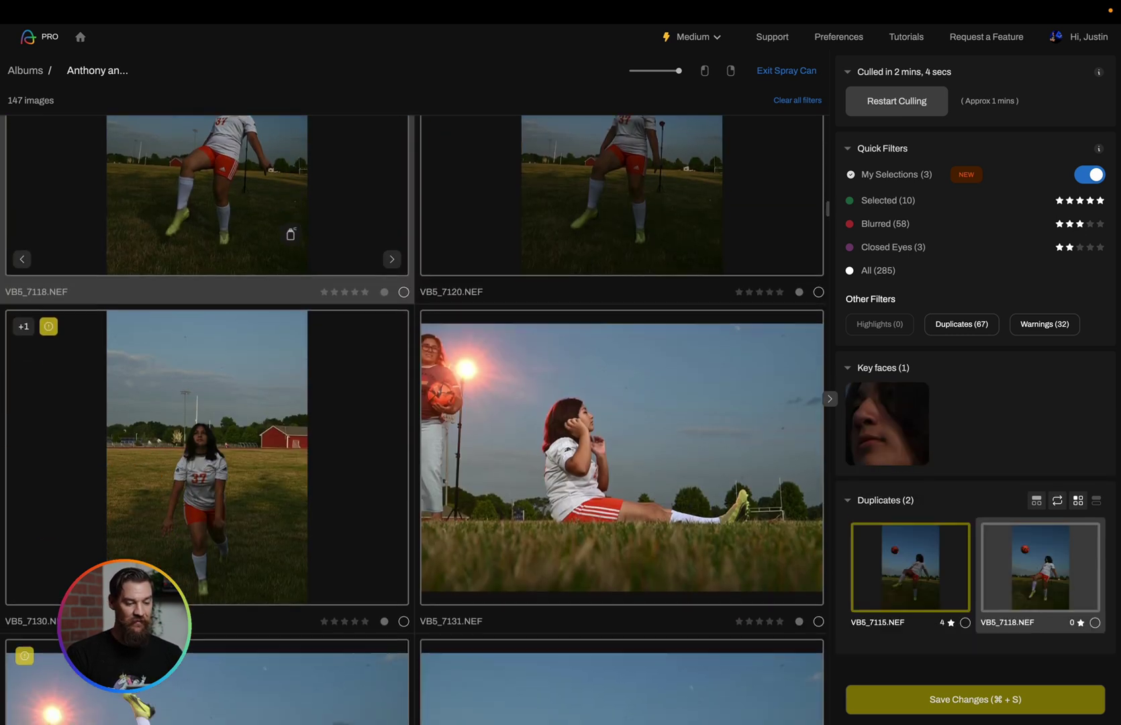
pyautogui.scroll(-10, 291, 234)
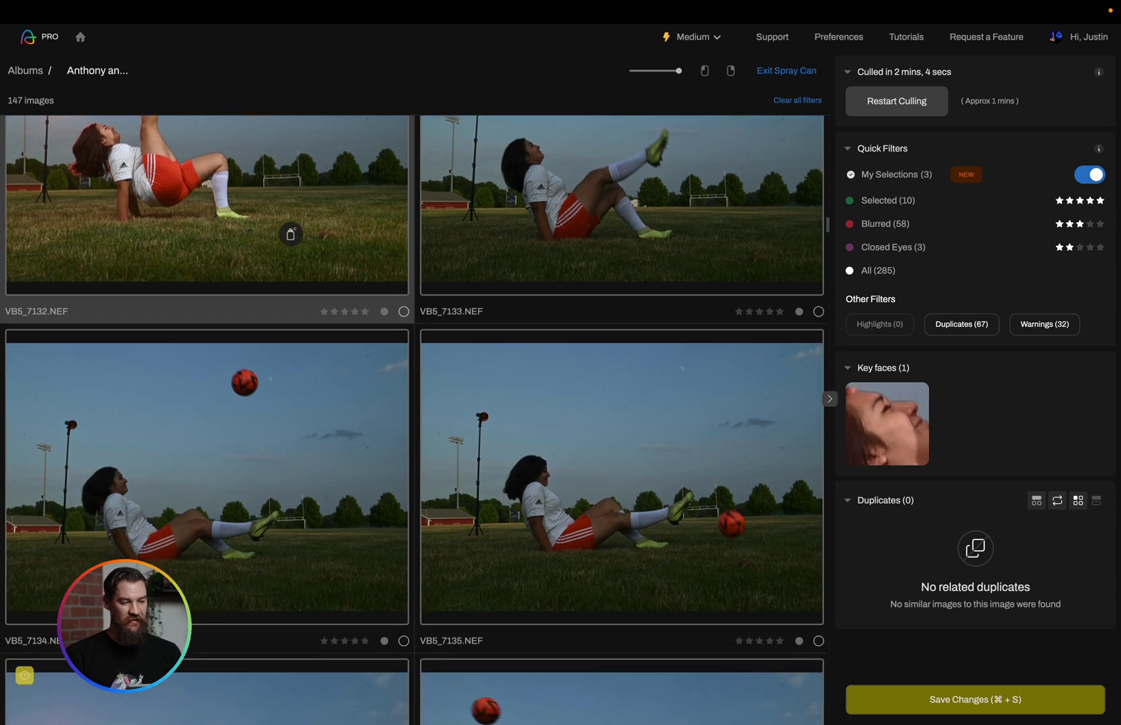
pyautogui.scroll(8, 291, 234)
pyautogui.scroll(-10, 290, 233)
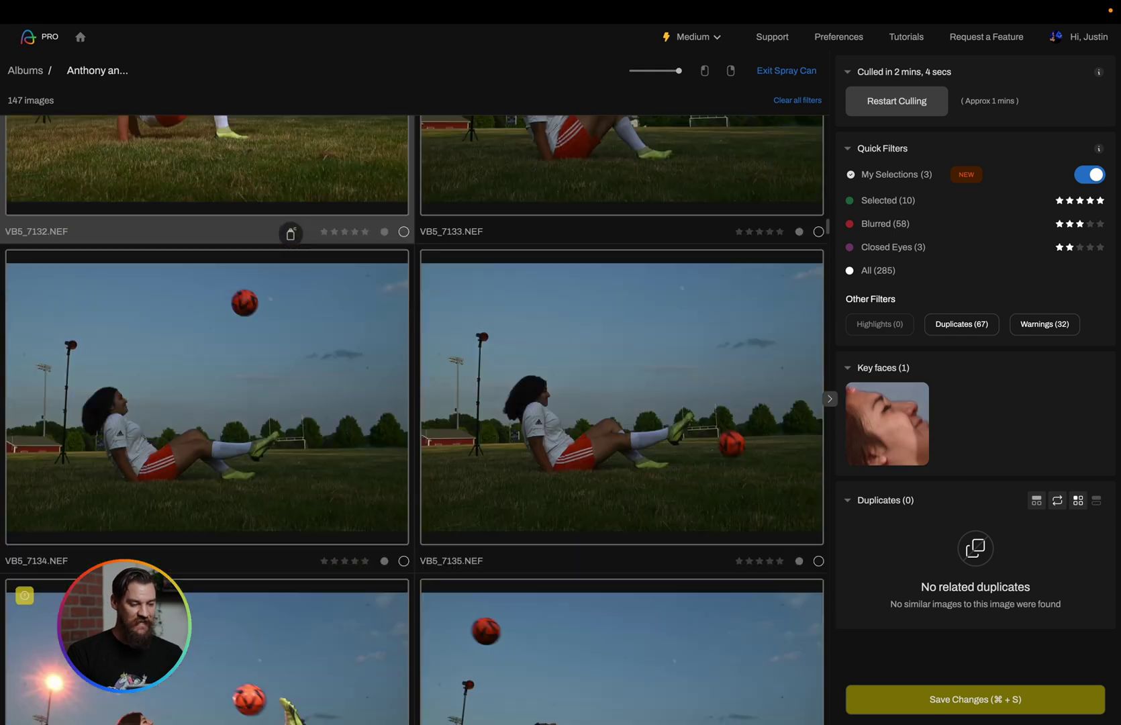
pyautogui.scroll(-4, 291, 234)
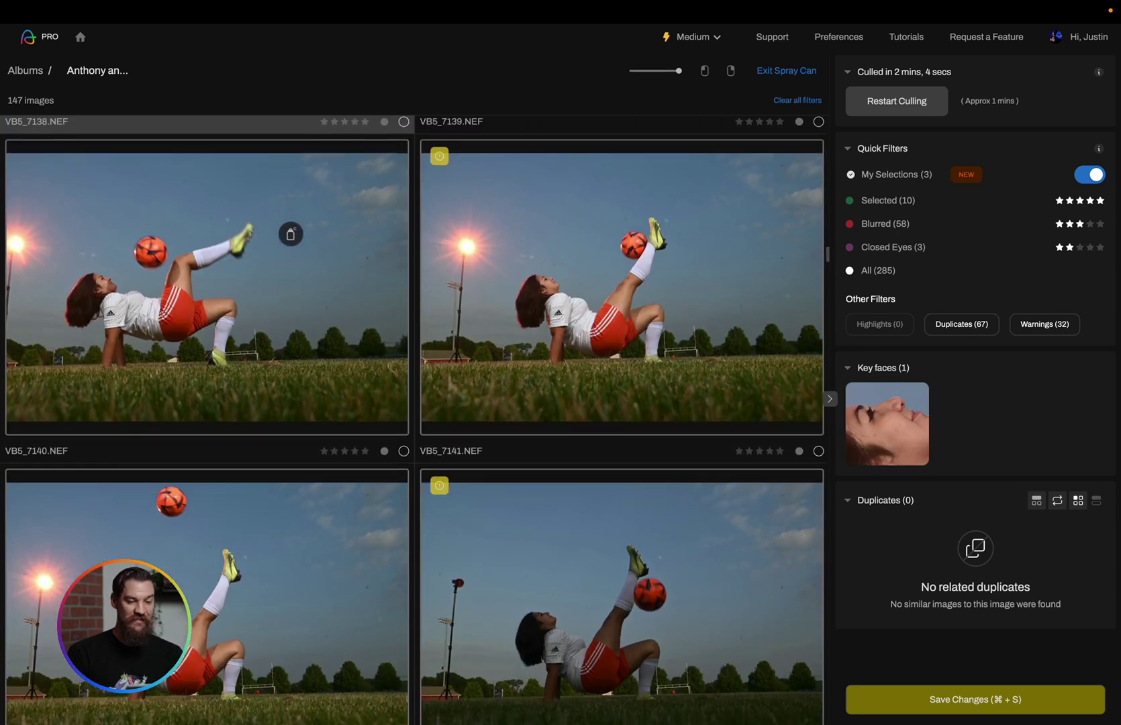
pyautogui.scroll(-10, 291, 234)
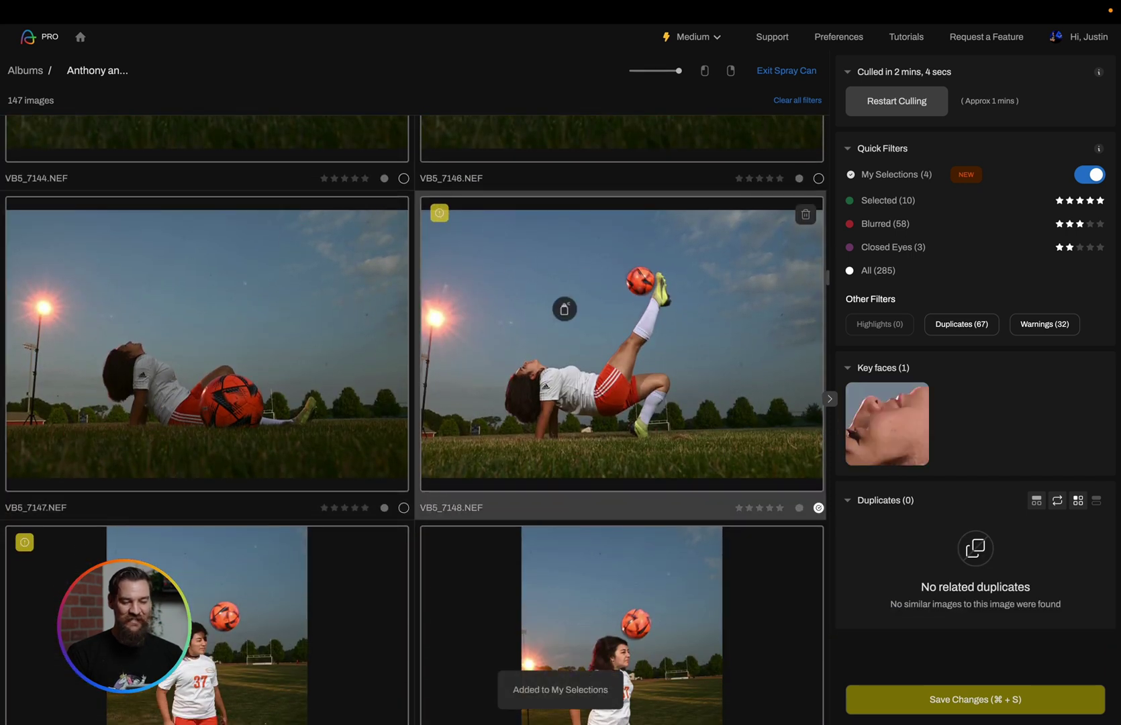
pyautogui.scroll(-8, 564, 308)
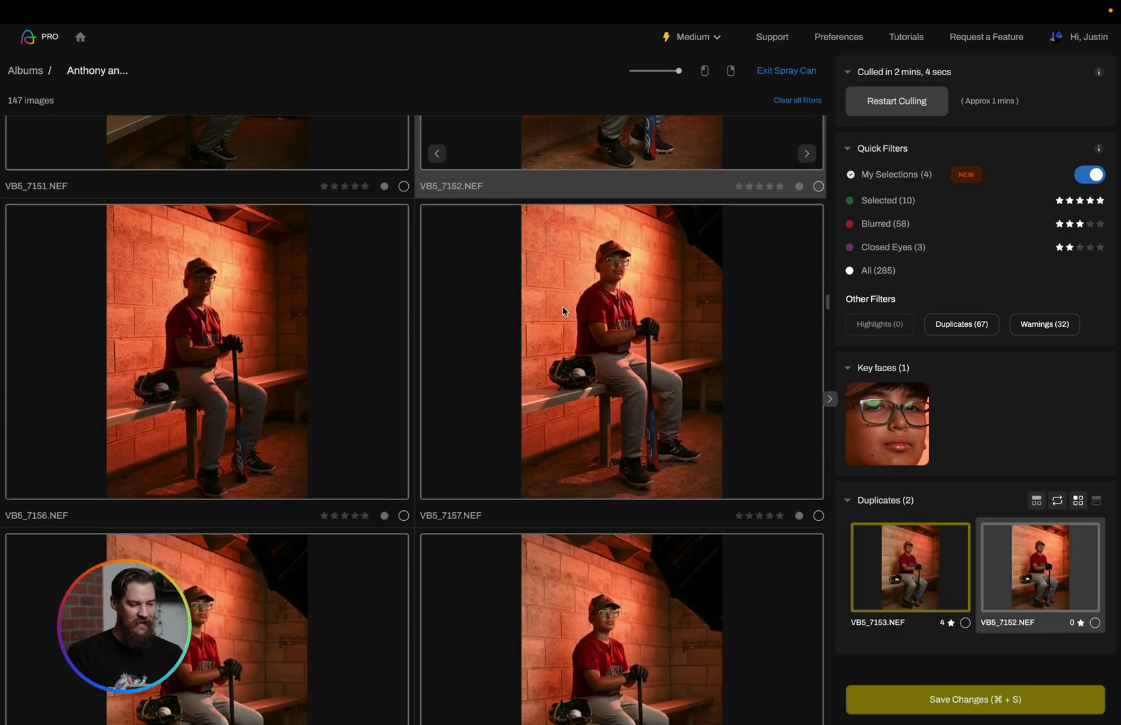
pyautogui.scroll(-7, 564, 310)
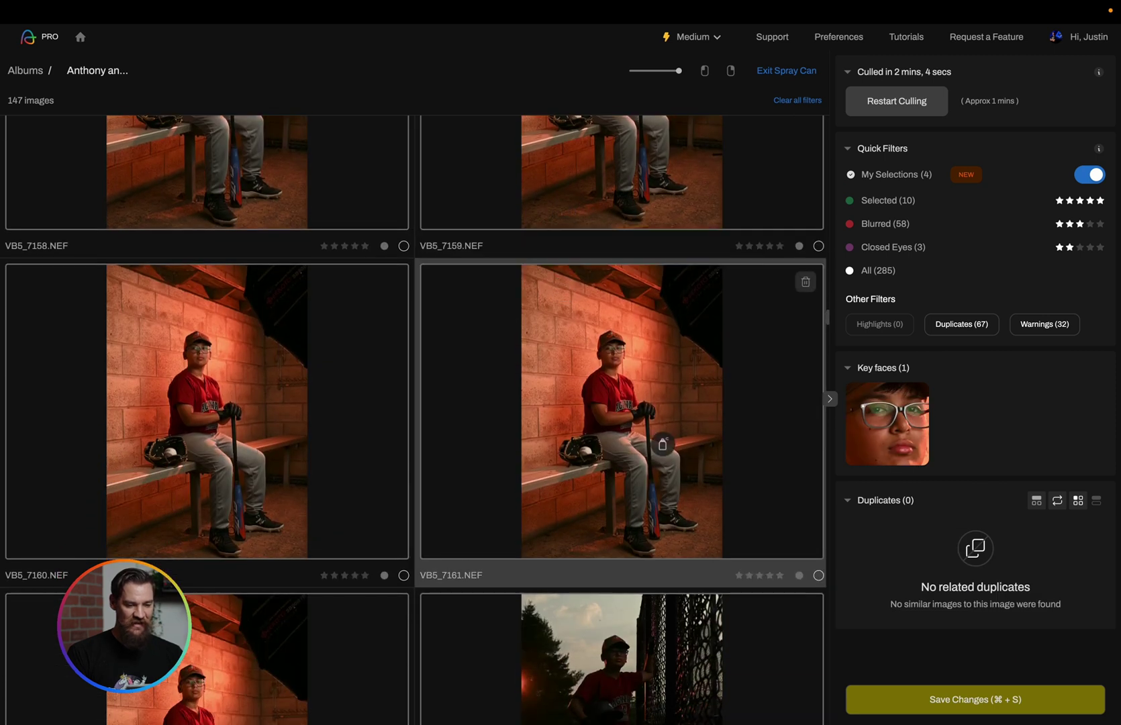
pyautogui.click(607, 408)
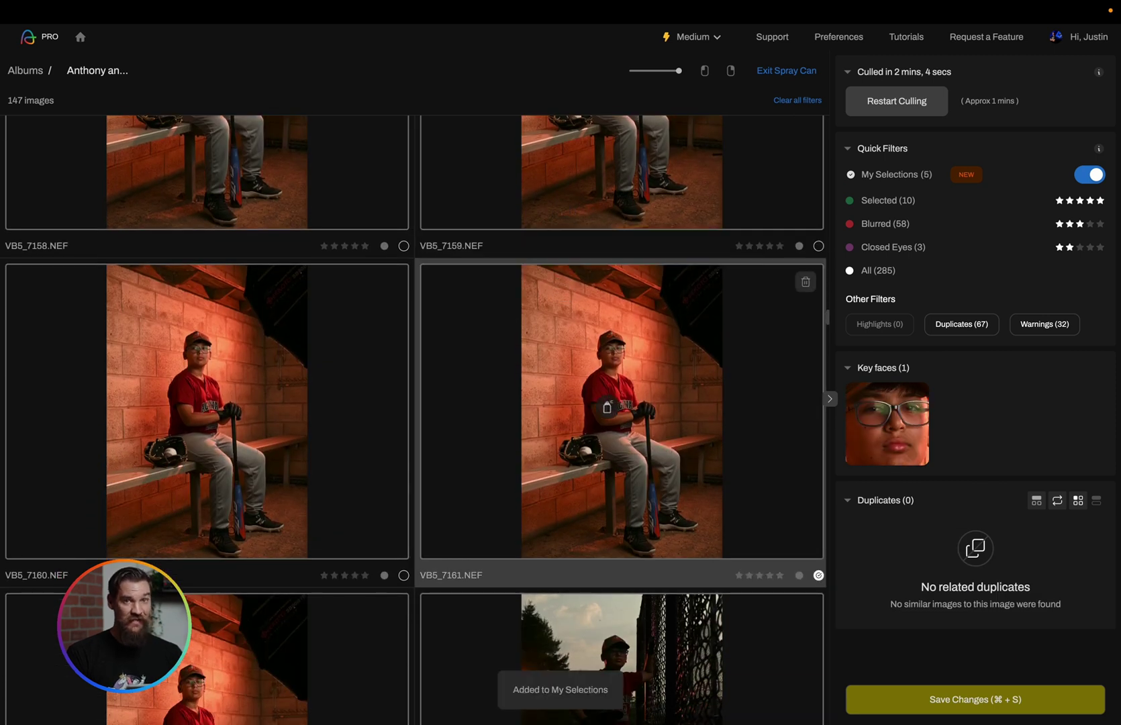
# Add two fence portraits, VB5_7189 and VB5_7226 to My Selections
pyautogui.scroll(-4, 607, 407)
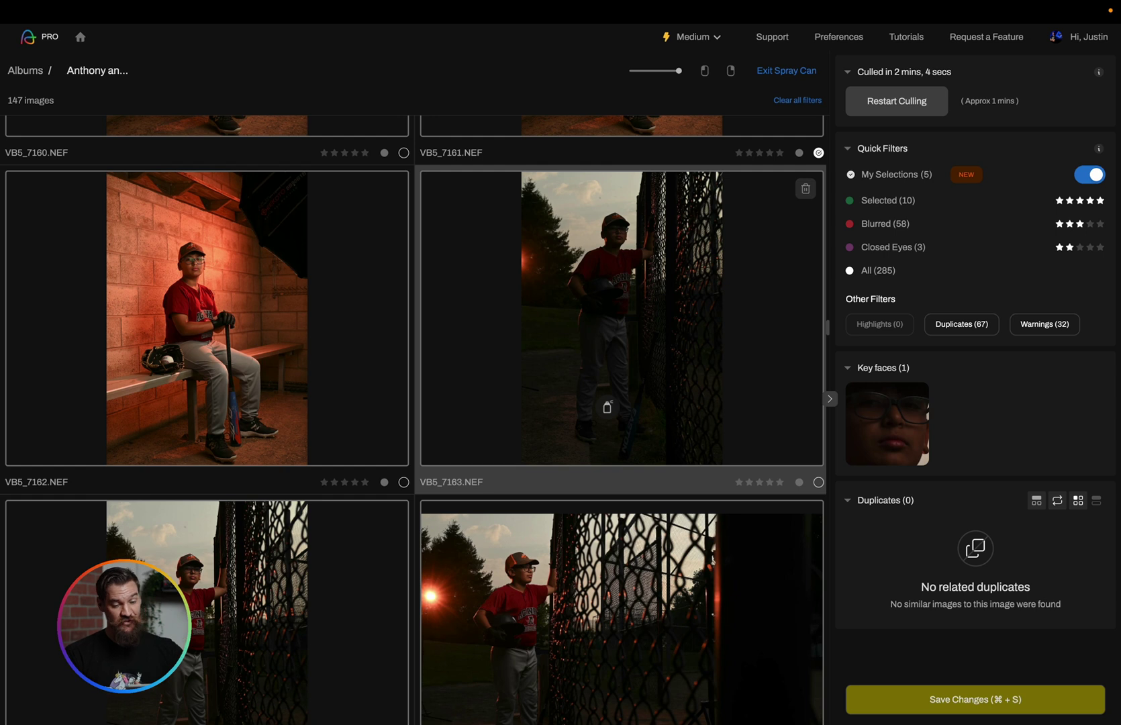
pyautogui.scroll(-3, 607, 408)
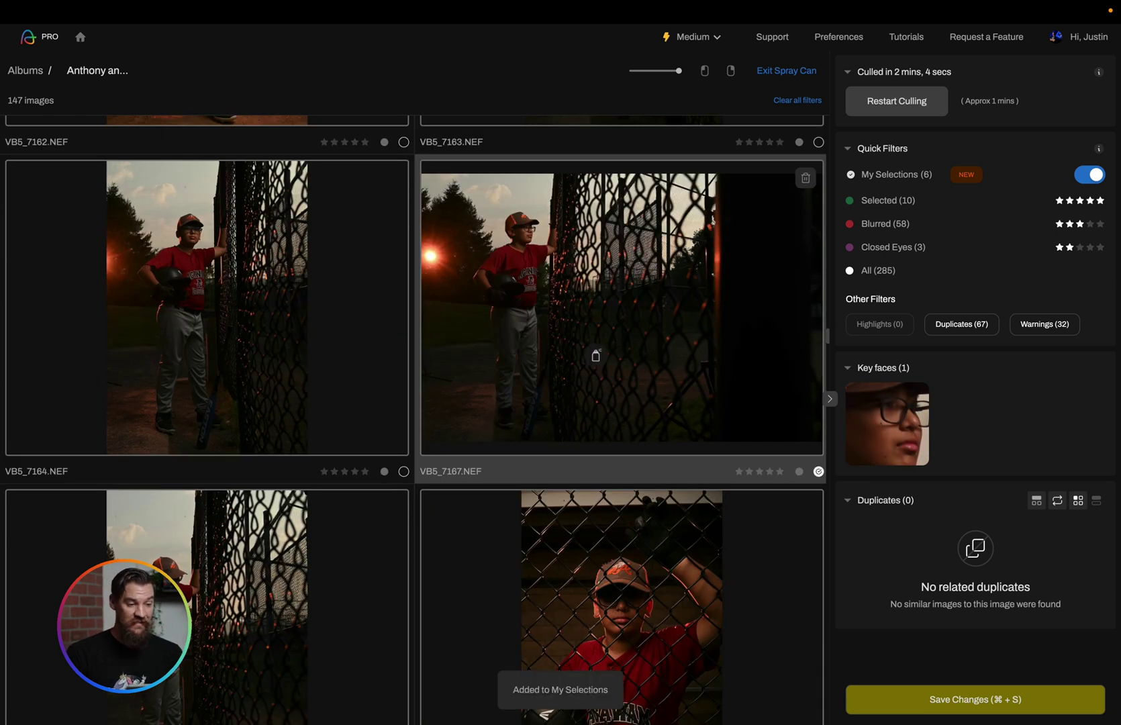
pyautogui.scroll(-1, 244, 269)
pyautogui.scroll(-10, 244, 269)
pyautogui.click(621, 269)
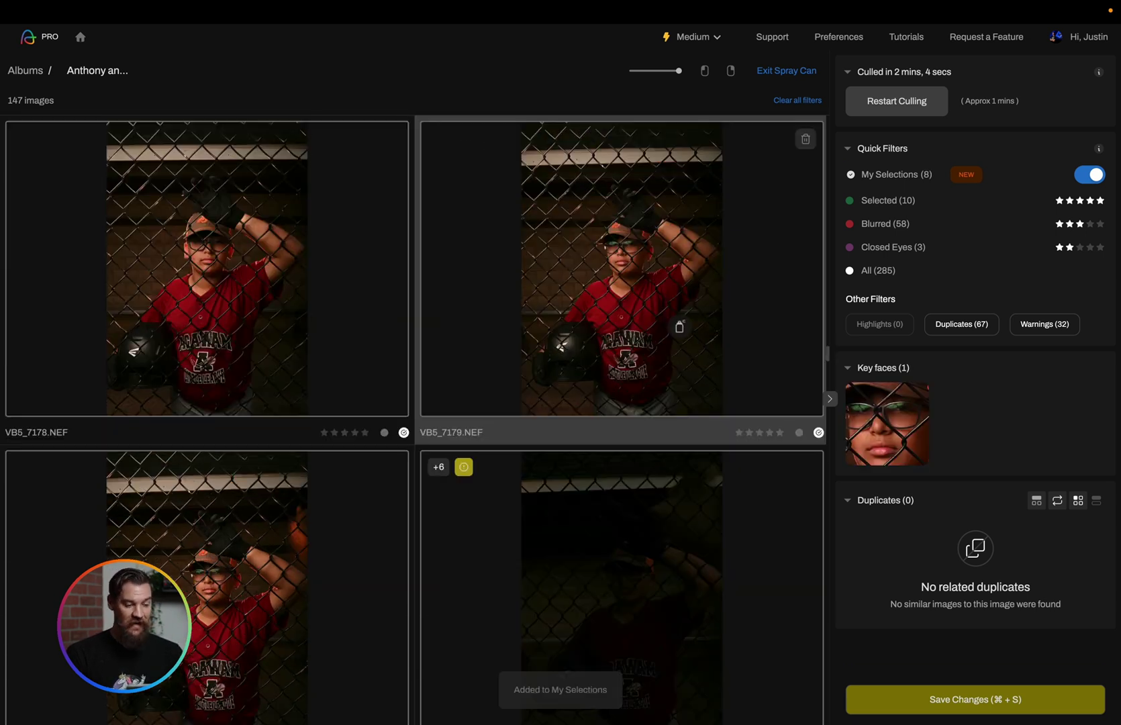
pyautogui.click(746, 393)
pyautogui.scroll(-5, 675, 325)
pyautogui.scroll(5, 540, 396)
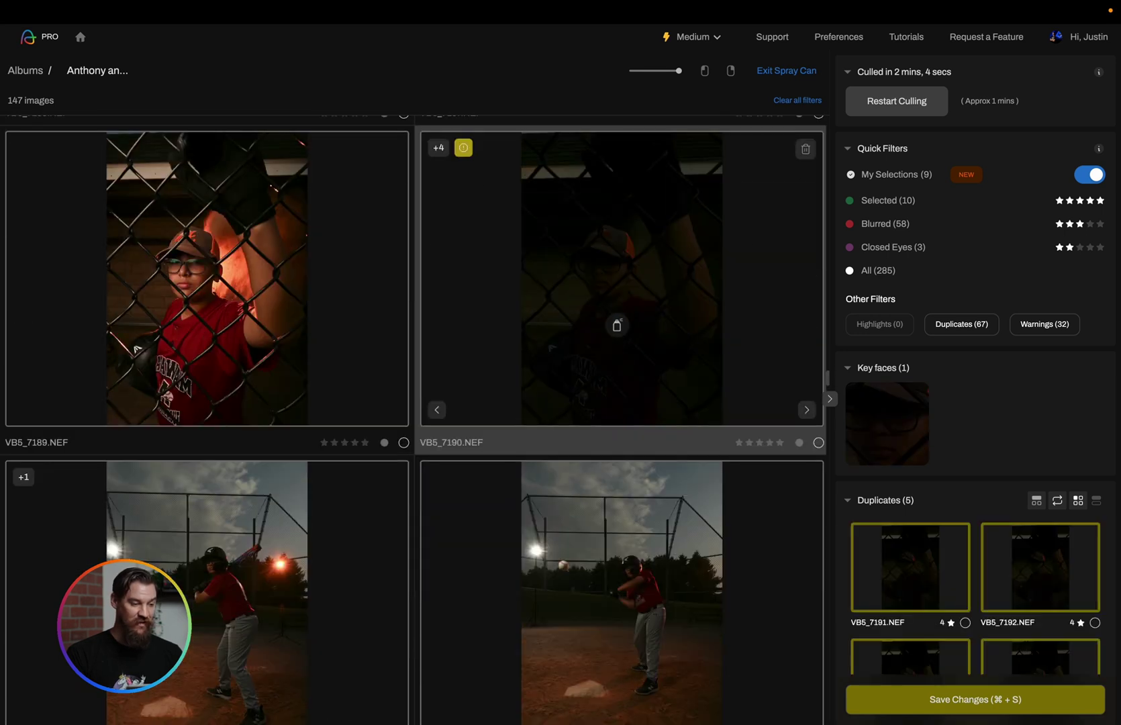
pyautogui.click(290, 318)
pyautogui.scroll(-5, 290, 317)
pyautogui.scroll(-8, 290, 317)
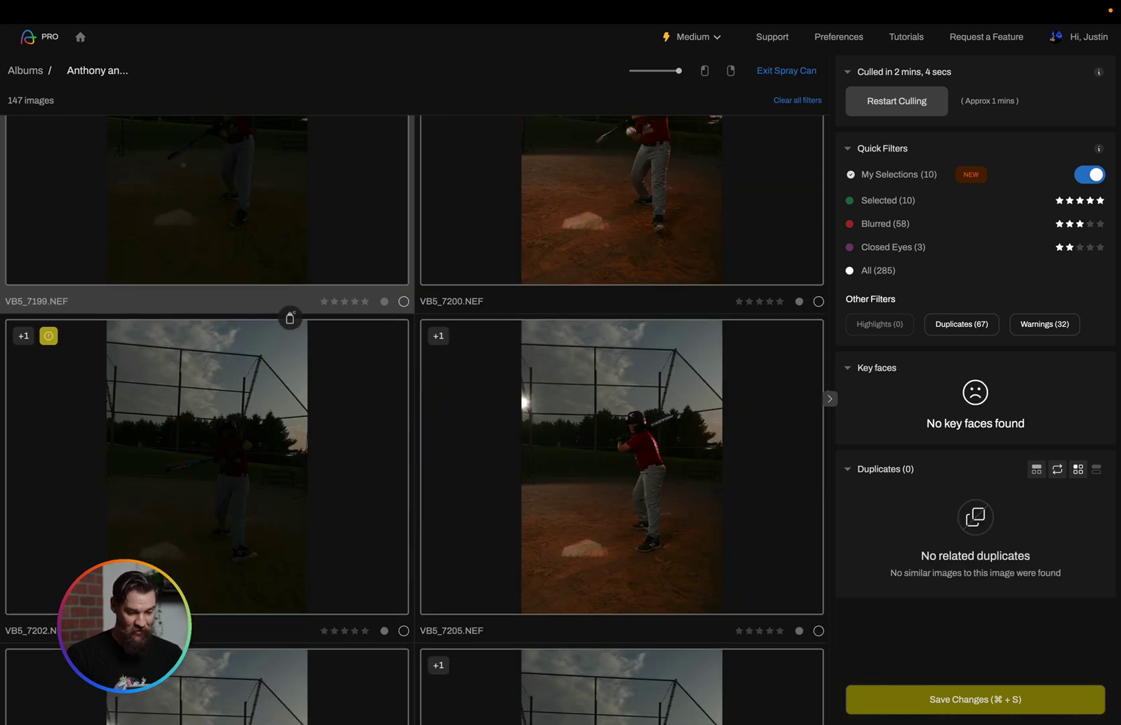
pyautogui.scroll(-10, 290, 317)
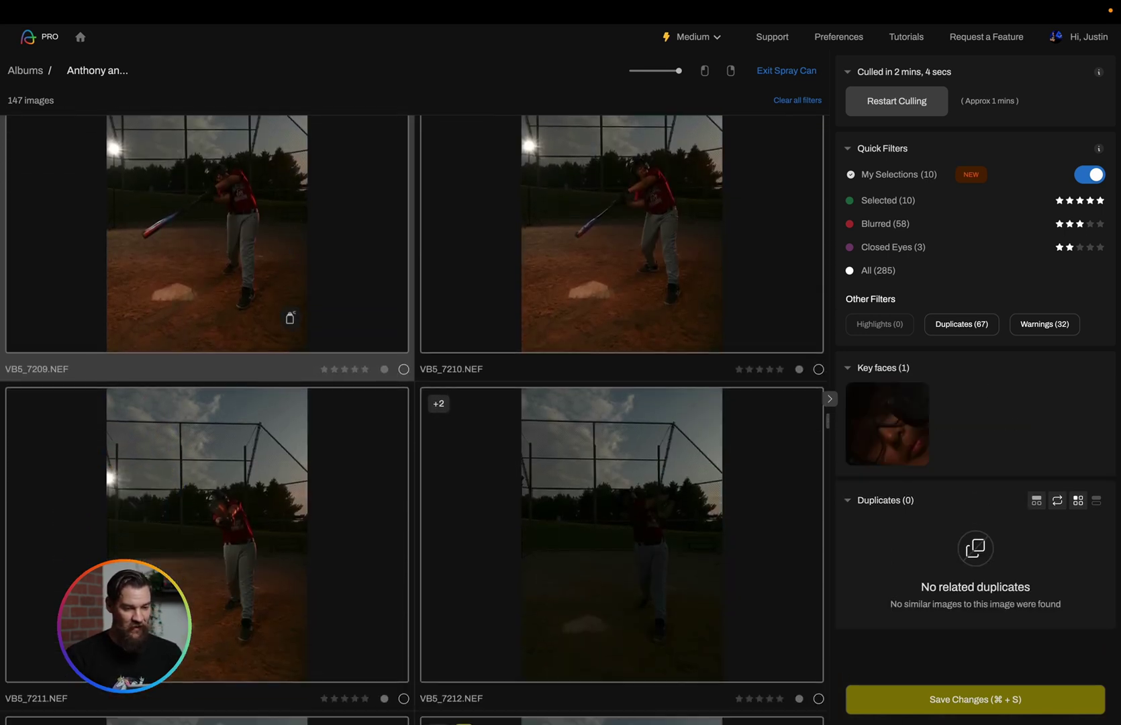
pyautogui.scroll(-10, 290, 317)
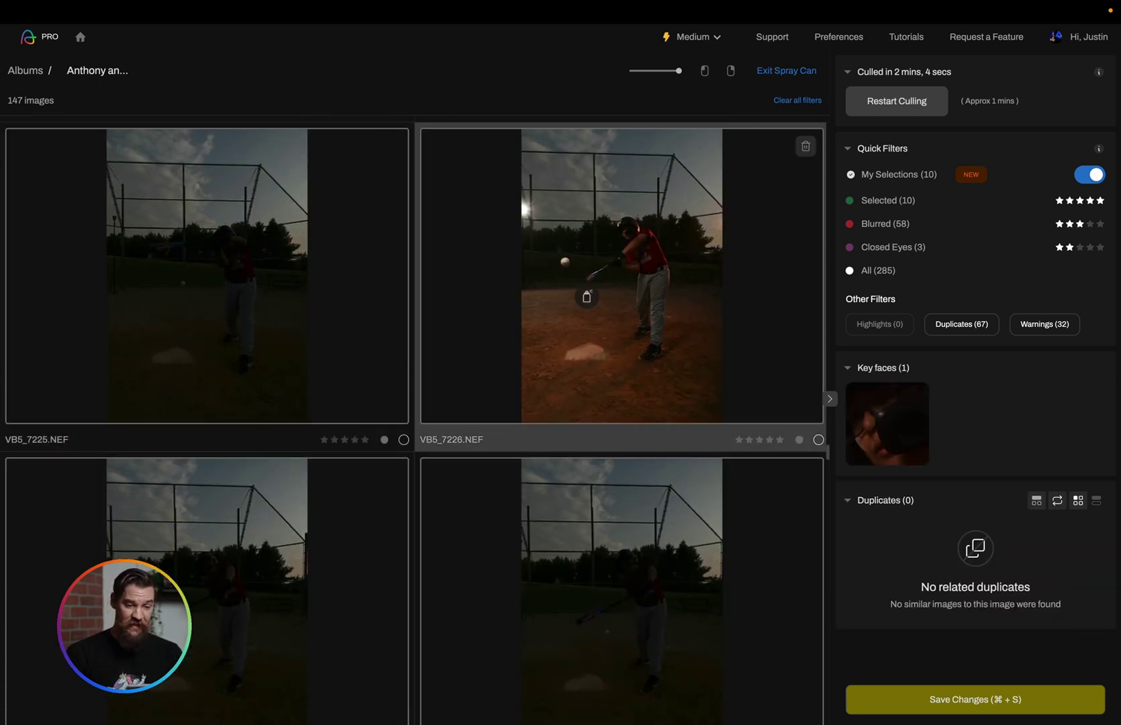
pyautogui.click(584, 296)
# Step through the grid and add VB5_7262 and VB5_7265 to My Selections
pyautogui.scroll(-8, 586, 296)
pyautogui.scroll(-8, 587, 296)
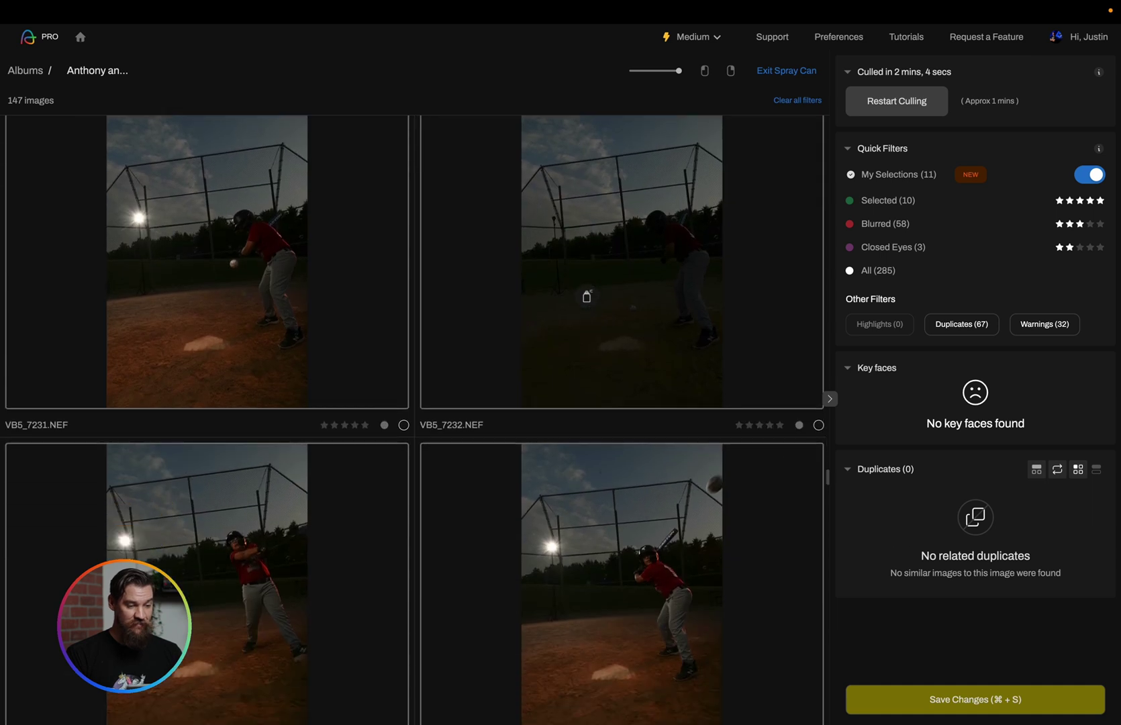
pyautogui.scroll(-2, 587, 296)
pyautogui.scroll(2, 586, 298)
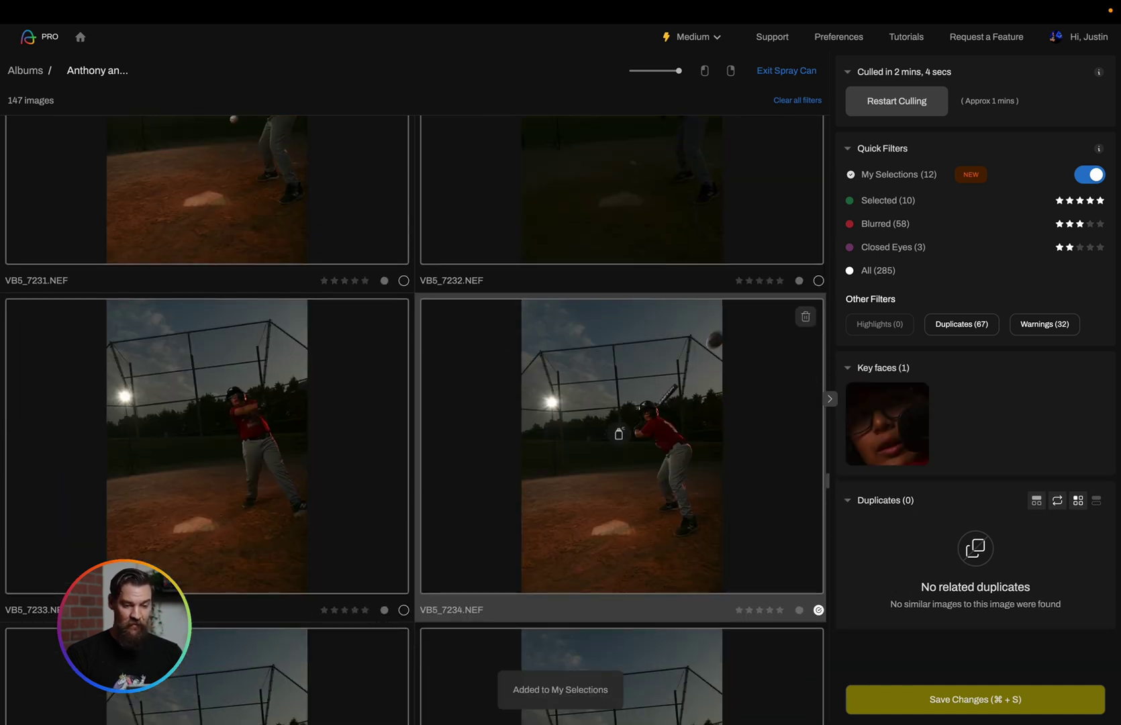
pyautogui.scroll(-8, 618, 434)
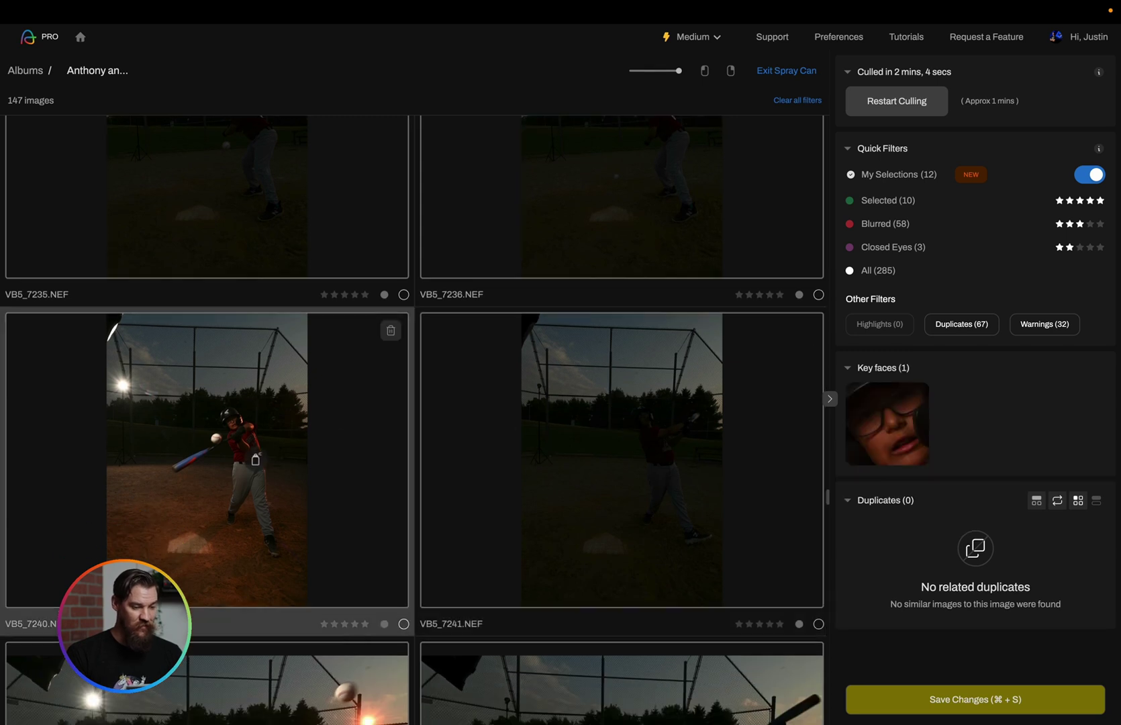
pyautogui.scroll(6, 255, 460)
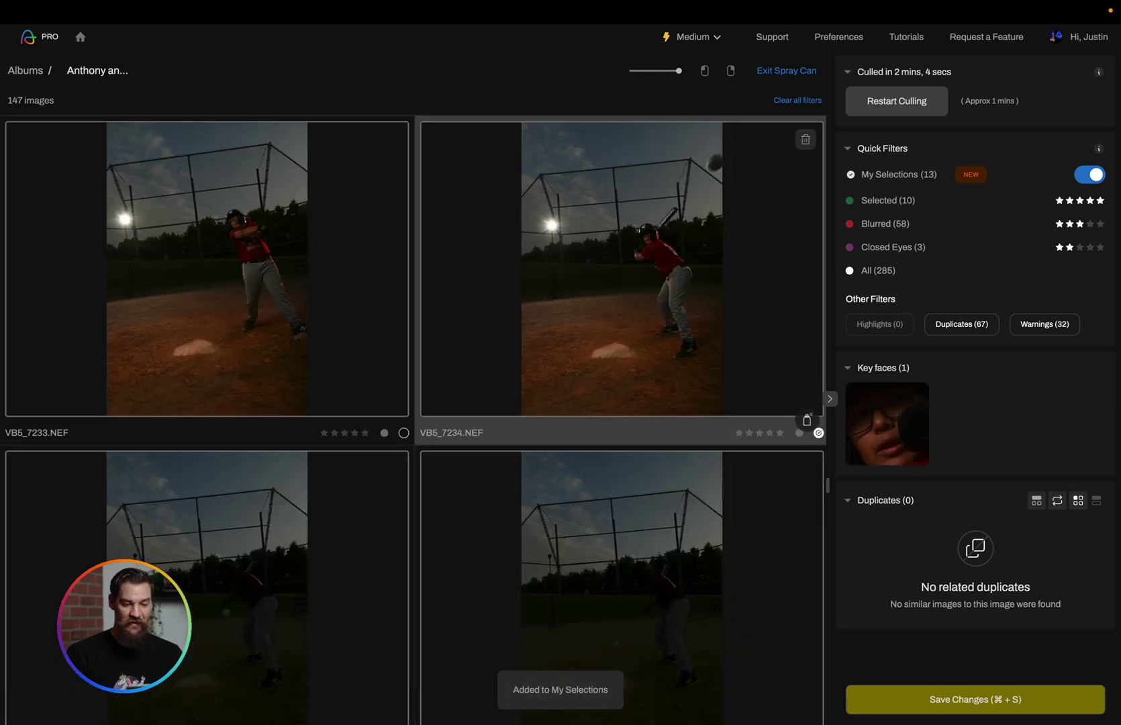
pyautogui.scroll(-6, 601, 370)
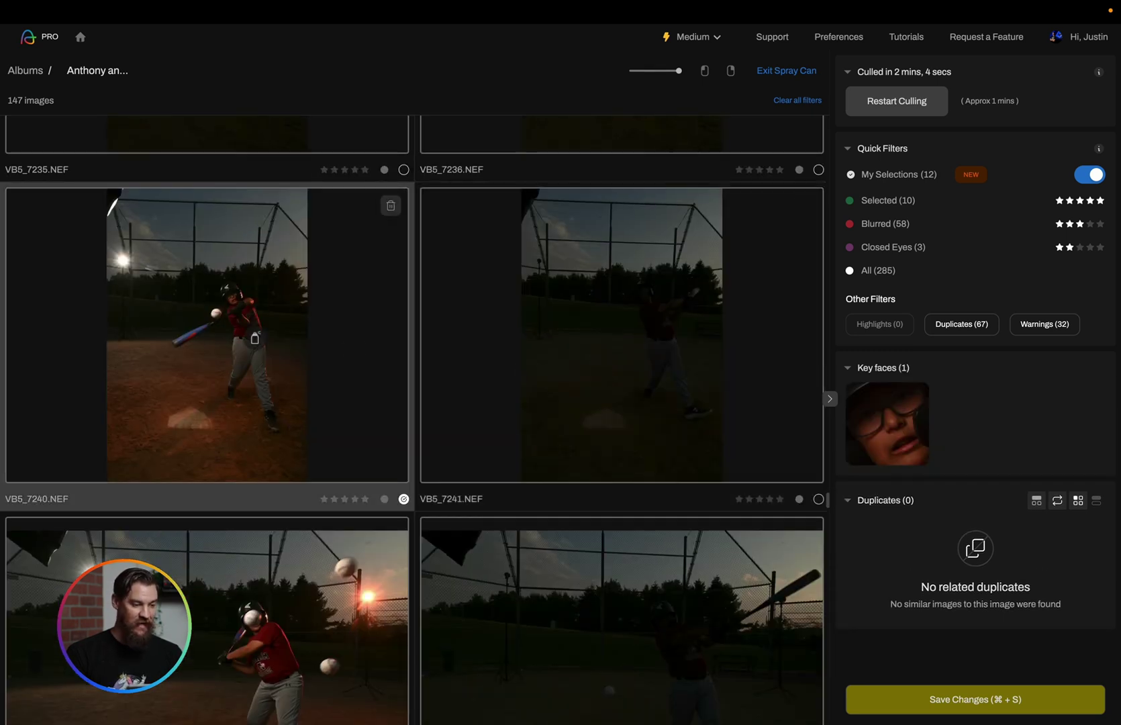
pyautogui.press('Down')
pyautogui.press('Down')
pyautogui.press('Down')
pyautogui.press('Down')
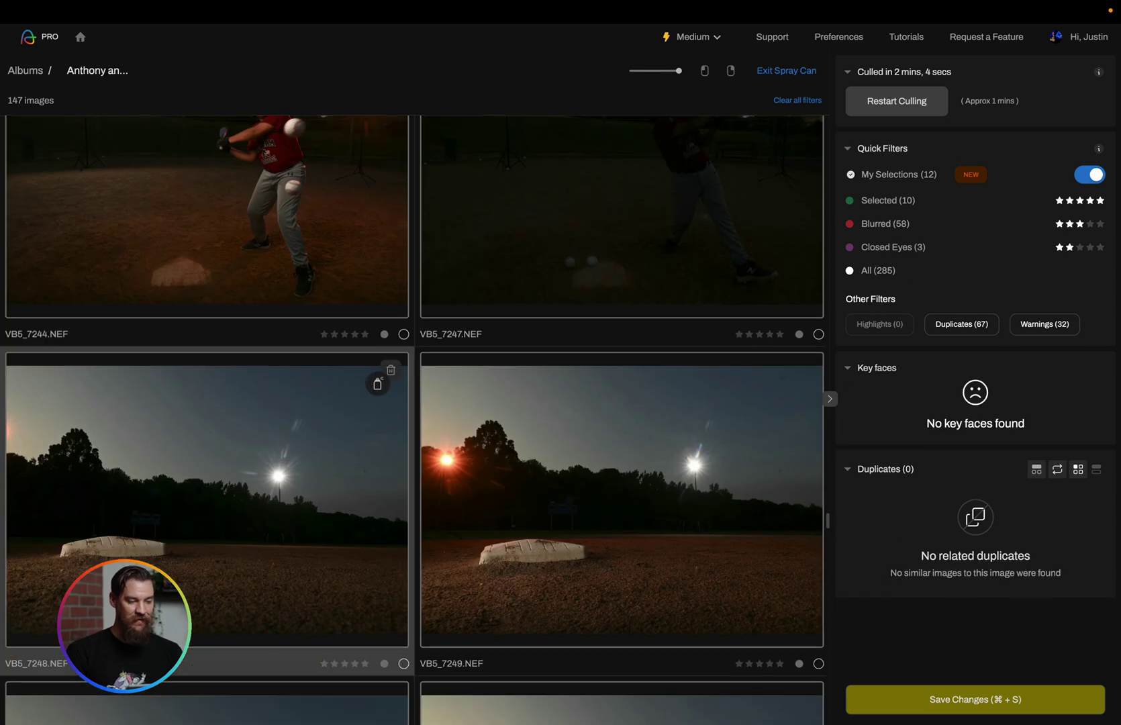
pyautogui.press('Down')
pyautogui.press('Down')
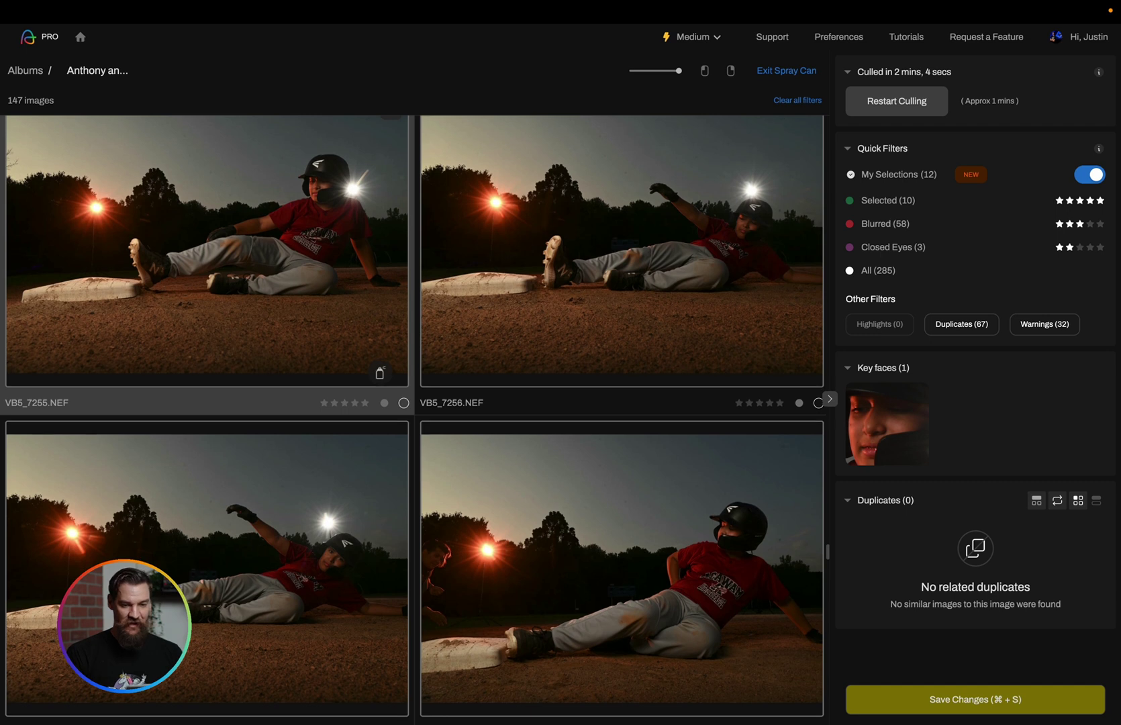
pyautogui.press('Down')
pyautogui.press('Down')
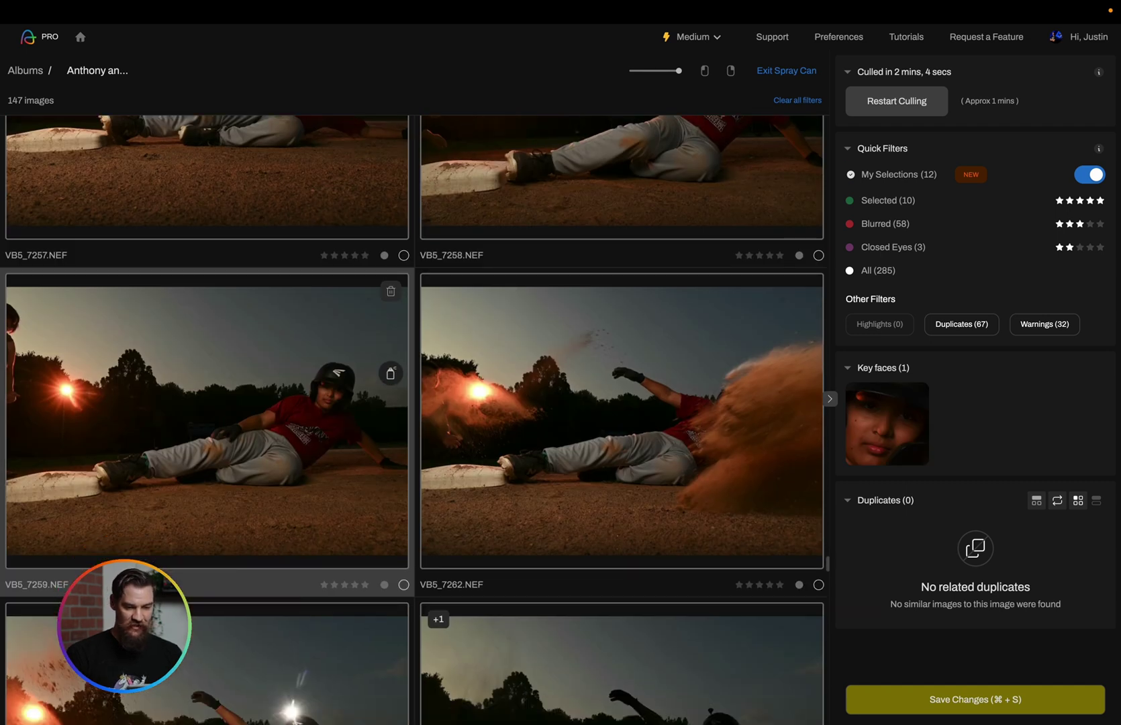
pyautogui.press('Right')
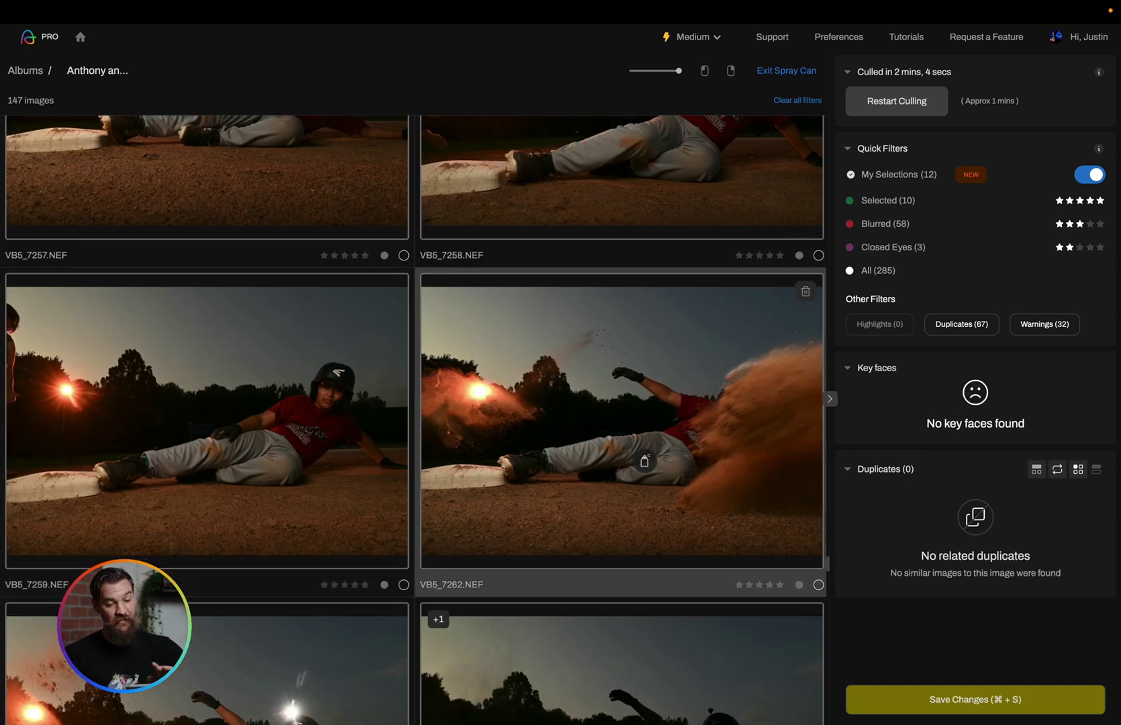
pyautogui.click(645, 462)
pyautogui.press('Up')
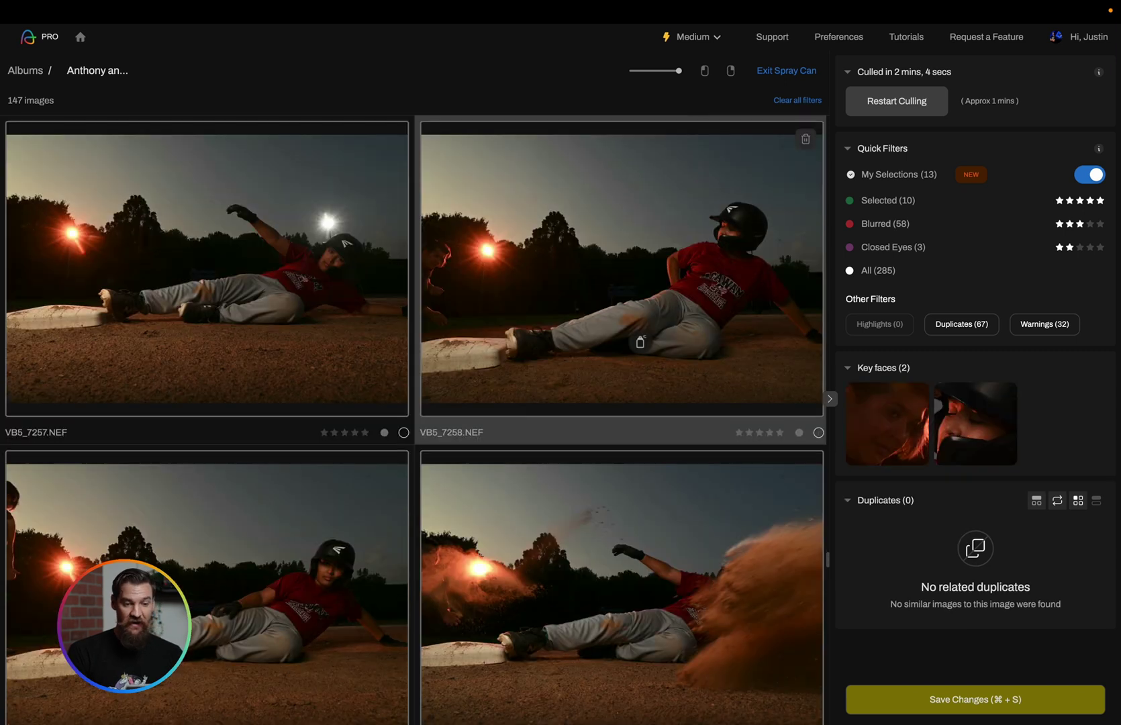
pyautogui.press('Down')
pyautogui.press('Right')
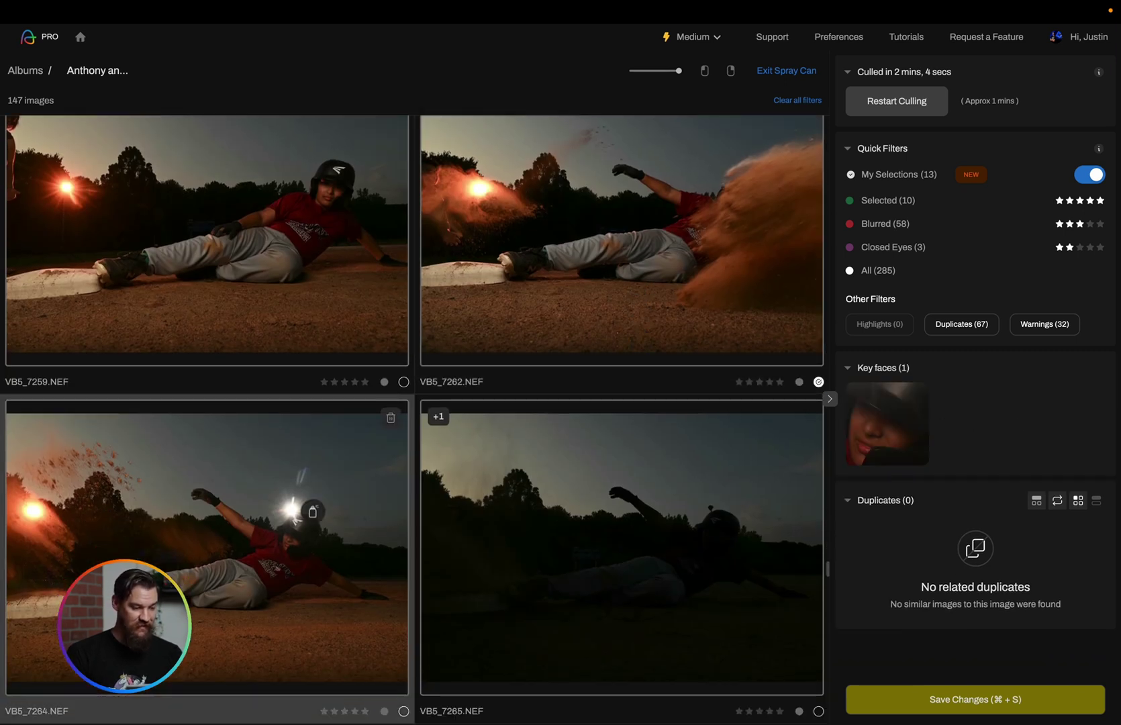
pyautogui.click(495, 514)
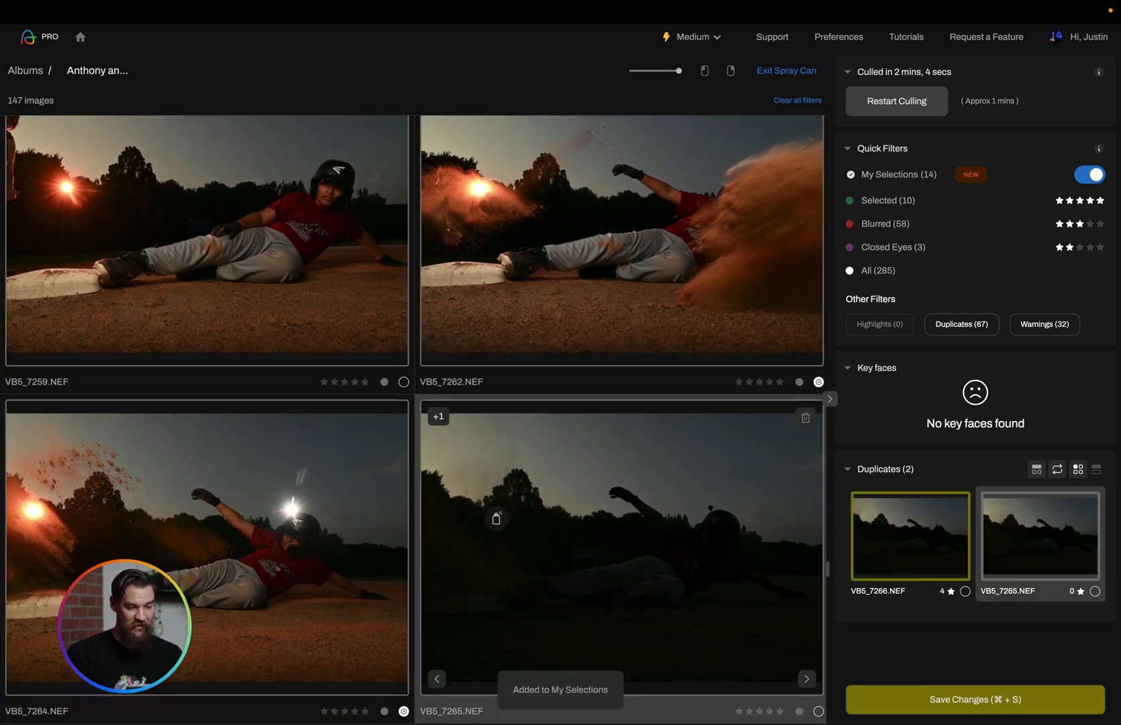
# Add one more frame plus VB5_7310, VB5_7326 and VB5_7337 to My Selections
pyautogui.scroll(-10, 338, 513)
pyautogui.click(648, 411)
pyautogui.scroll(-10, 648, 409)
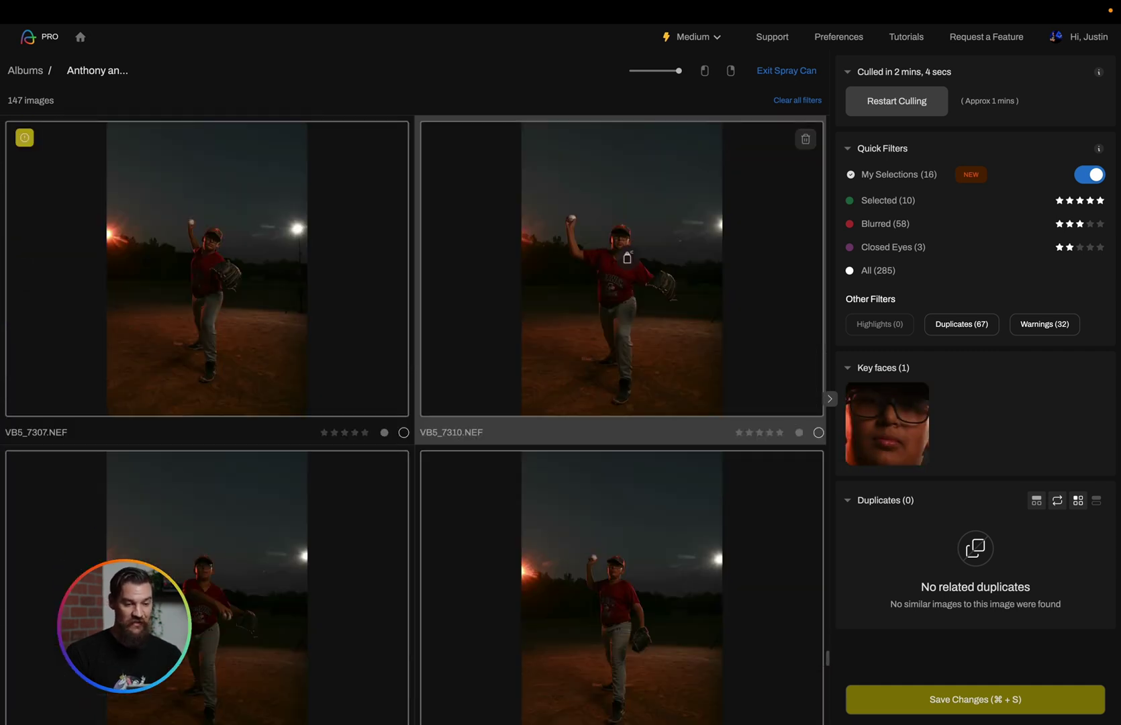
pyautogui.click(627, 258)
pyautogui.scroll(-10, 627, 257)
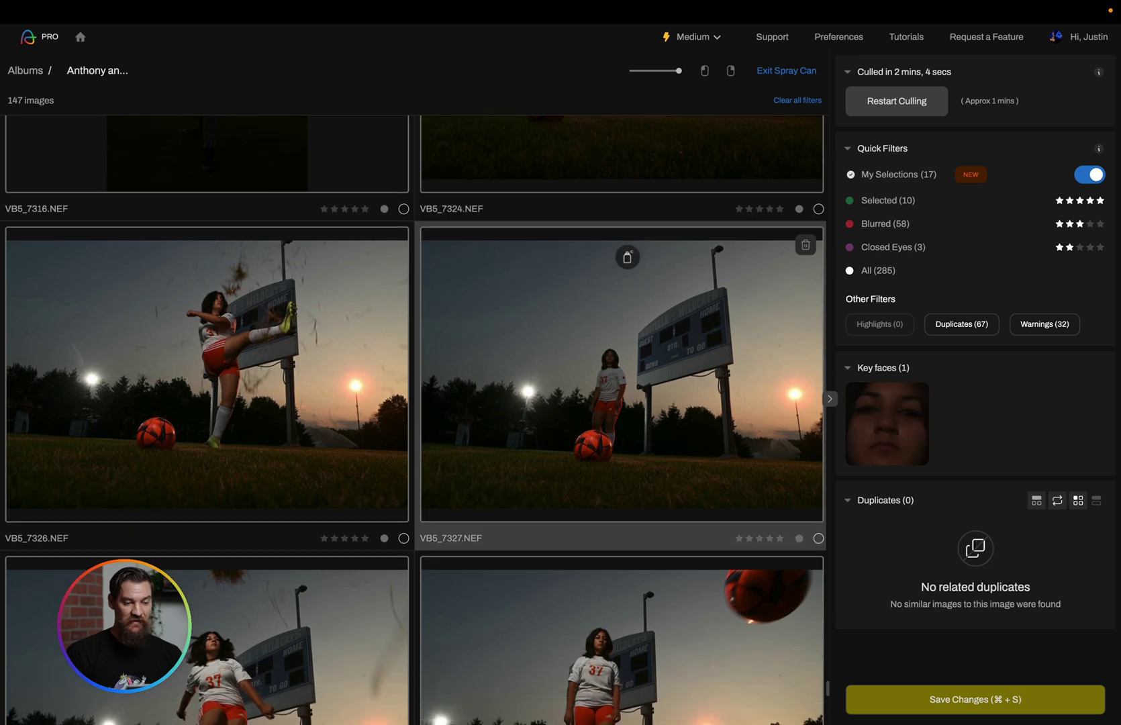
pyautogui.scroll(-5, 202, 396)
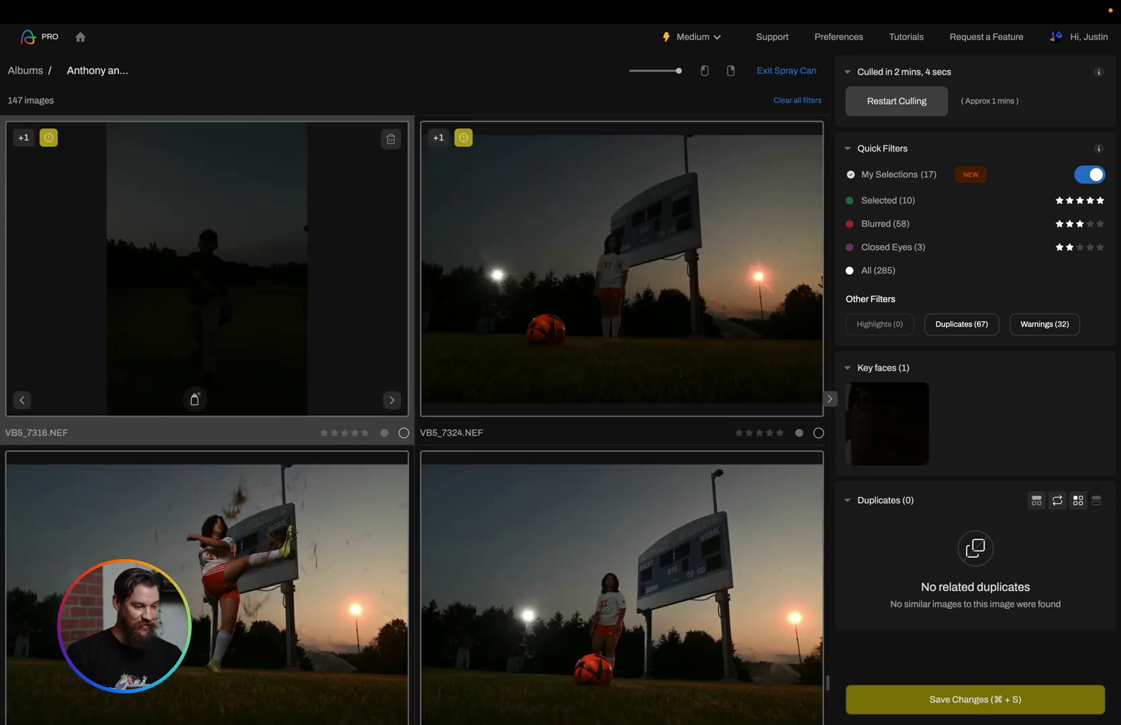
pyautogui.scroll(5, 191, 281)
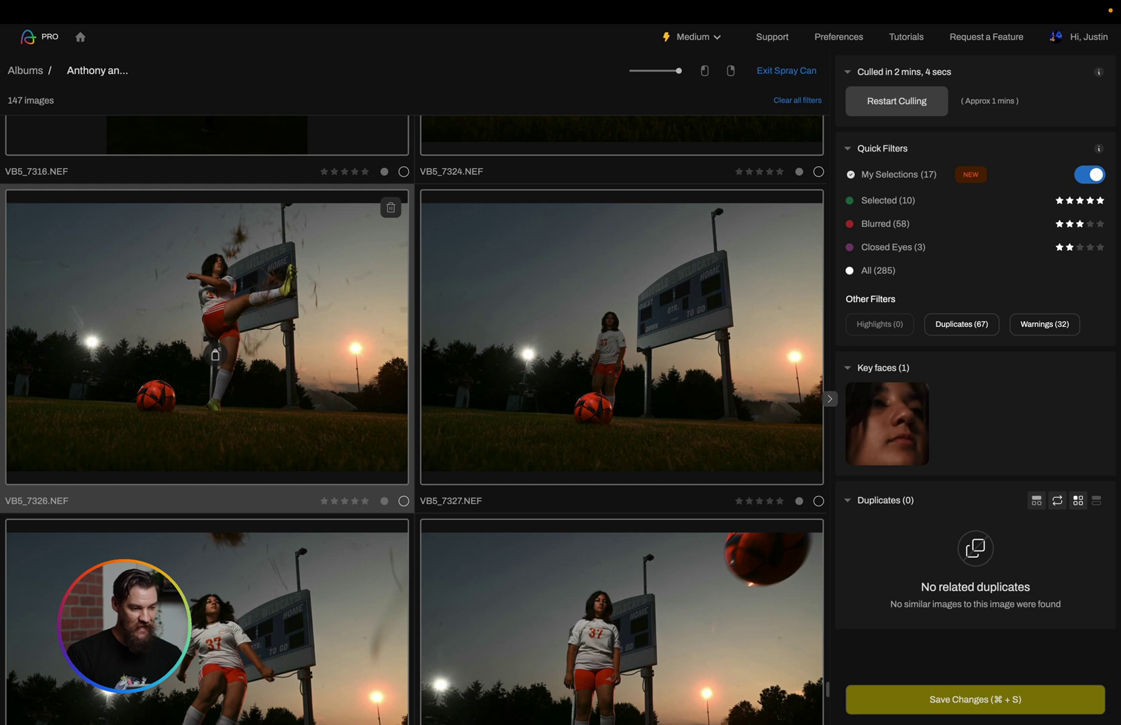
pyautogui.click(215, 354)
pyautogui.scroll(-5, 307, 380)
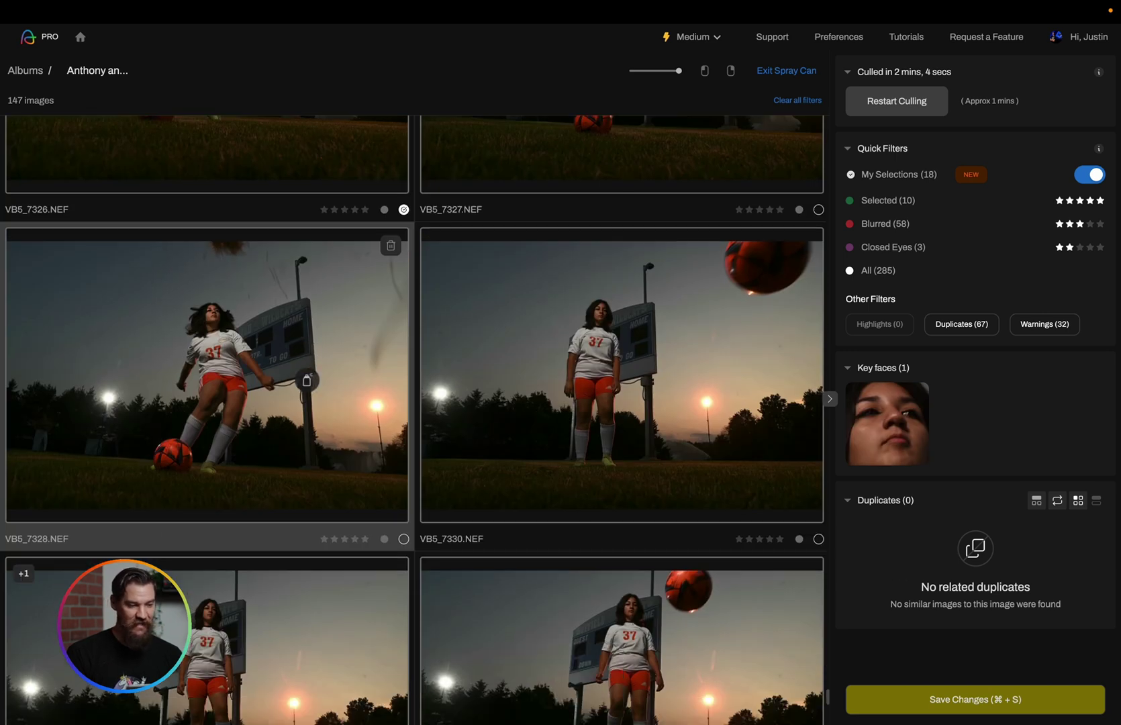
pyautogui.scroll(-10, 306, 380)
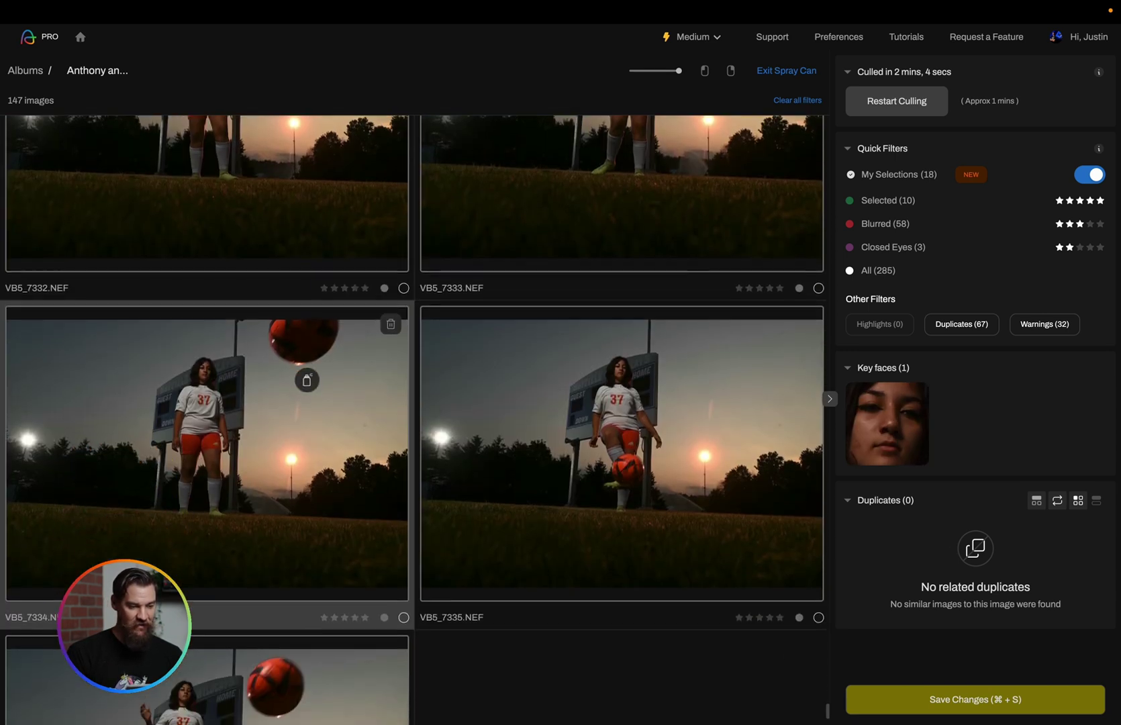
pyautogui.scroll(-3, 307, 380)
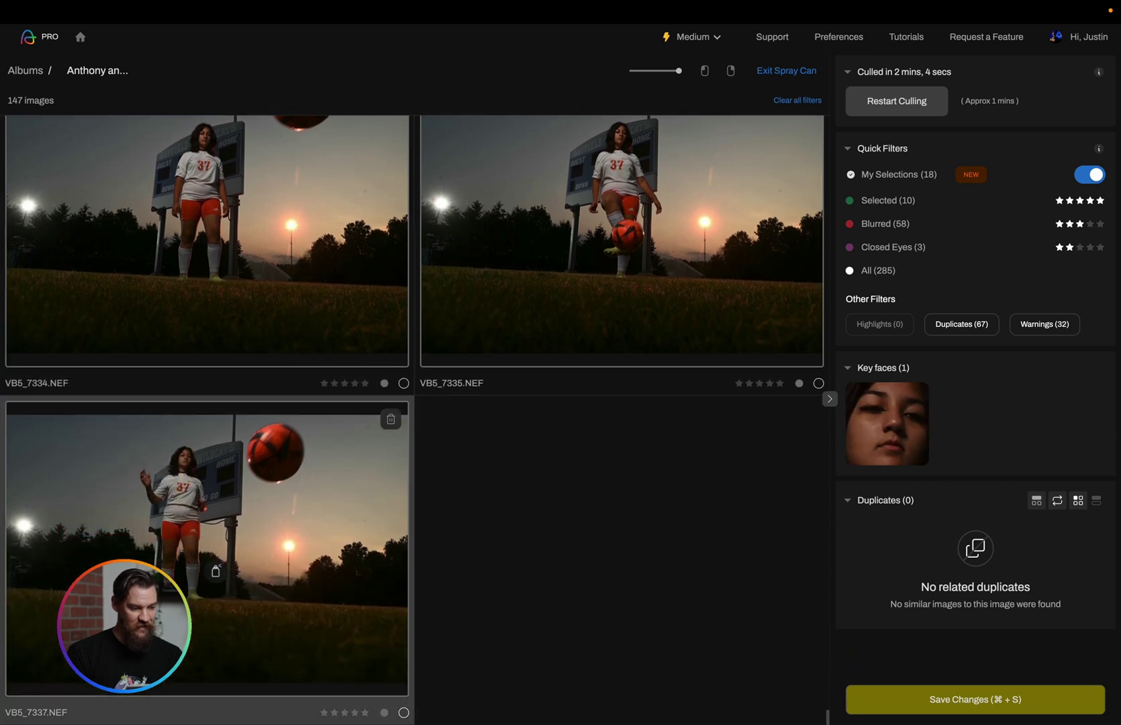
pyautogui.click(284, 541)
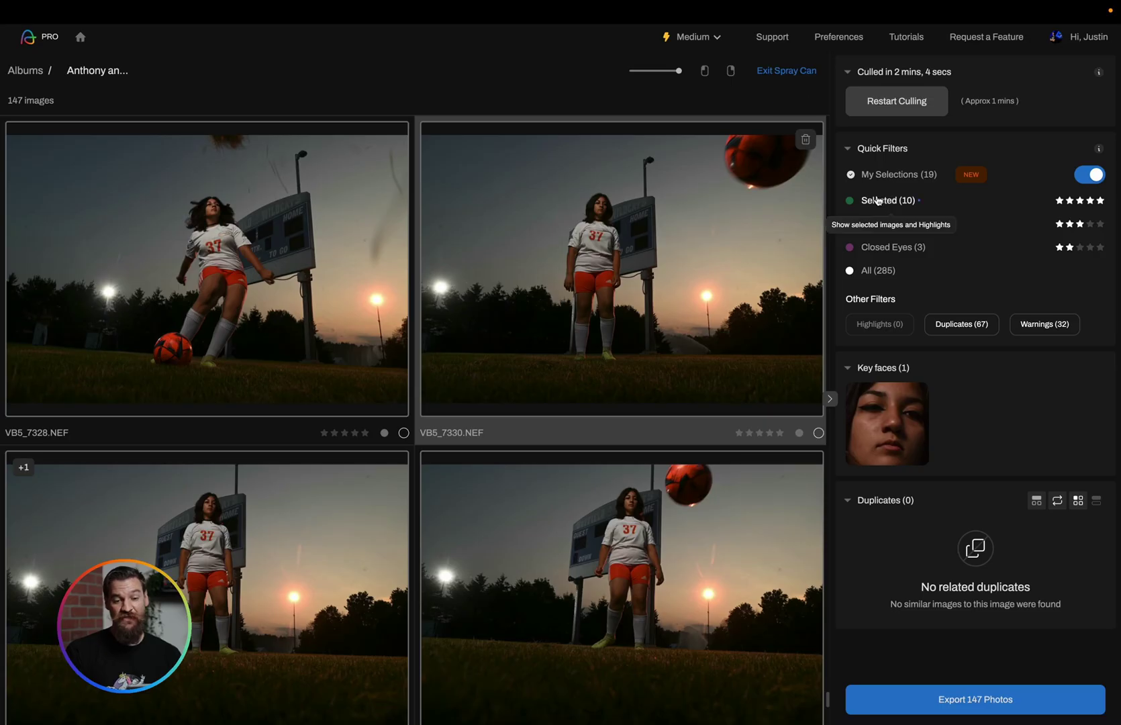
# Show only the 19 My Selections images and scroll through them
pyautogui.scroll(3, 635, 310)
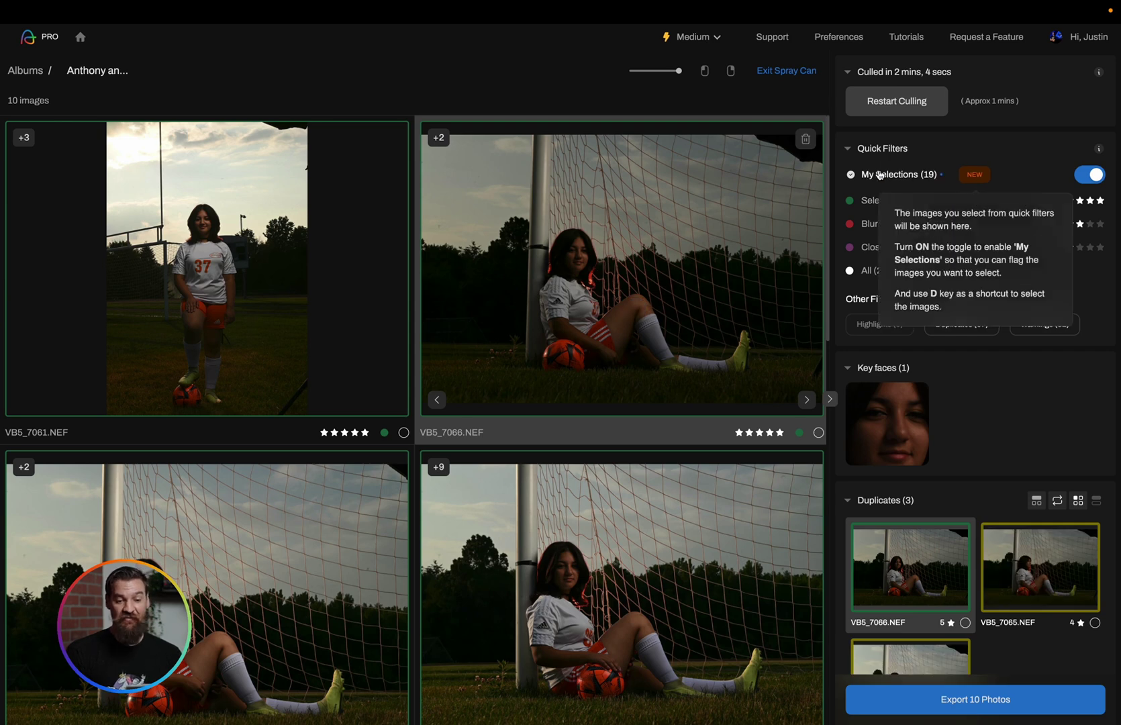
pyautogui.click(900, 176)
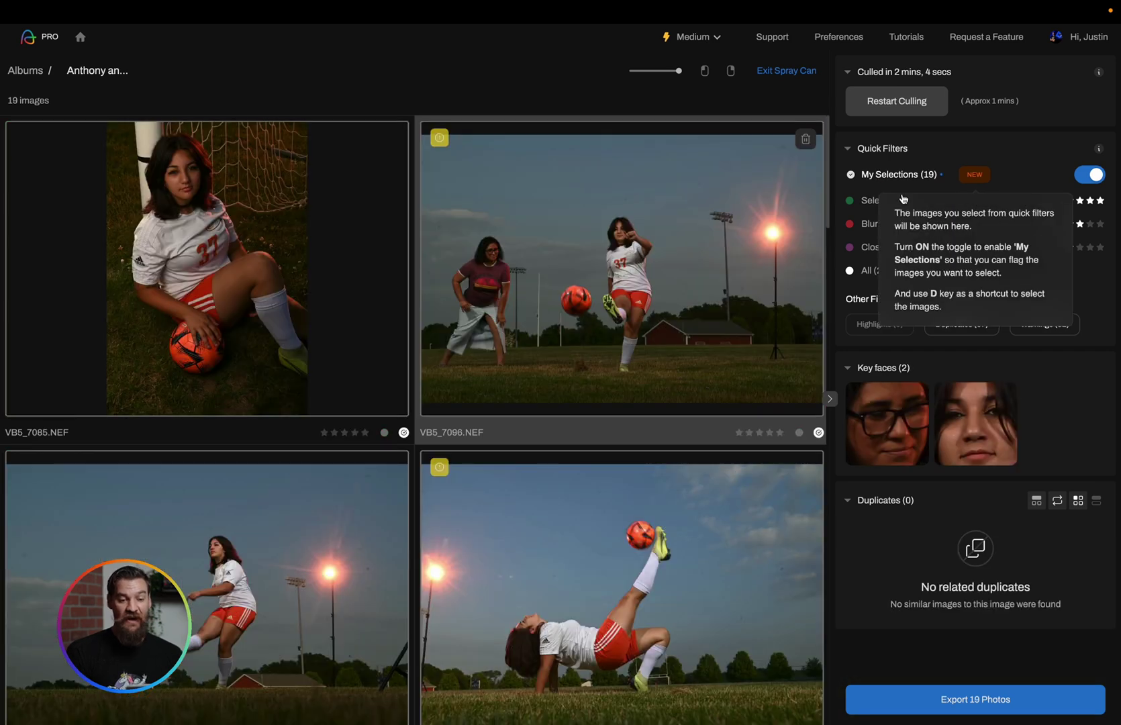
pyautogui.scroll(-10, 621, 322)
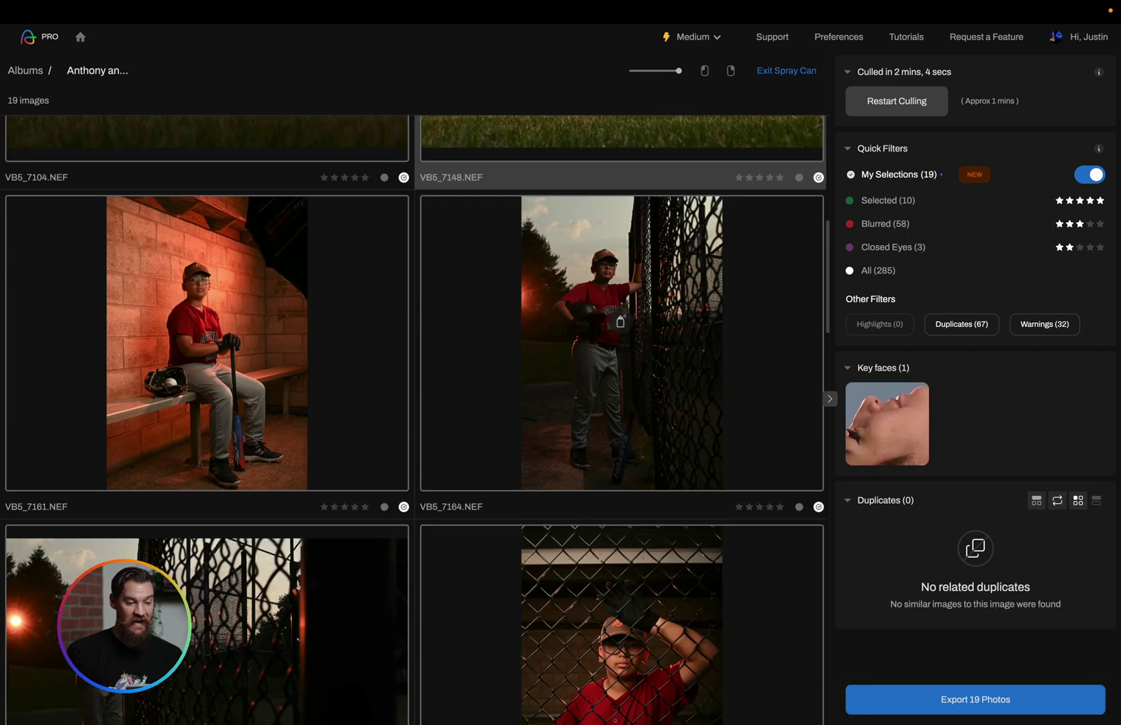
pyautogui.scroll(-15, 620, 321)
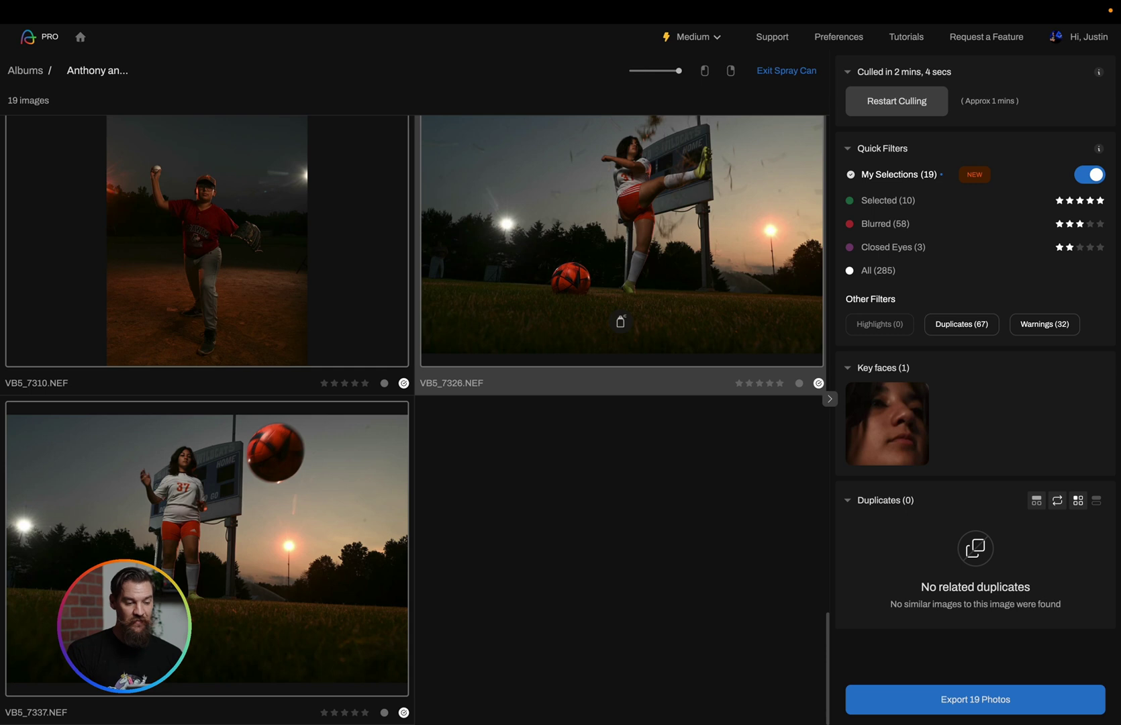
pyautogui.scroll(15, 621, 321)
# Exit Spray Can mode and clear the no-colour-label filter
pyautogui.click(790, 72)
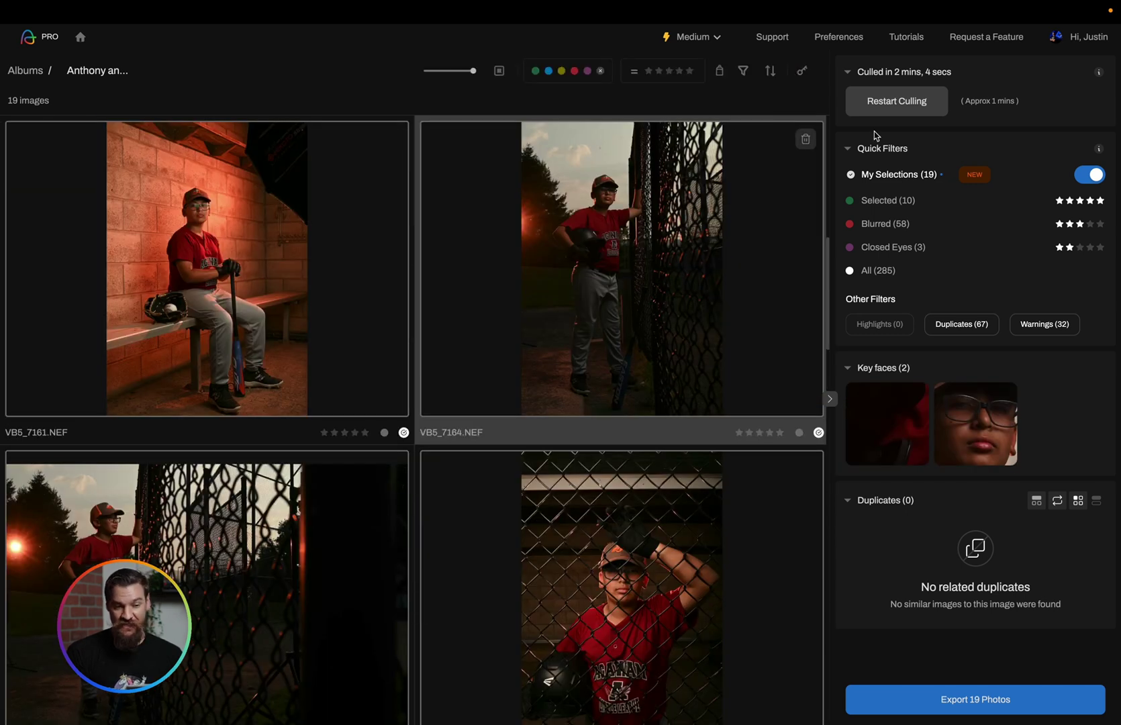
pyautogui.click(600, 70)
pyautogui.click(805, 101)
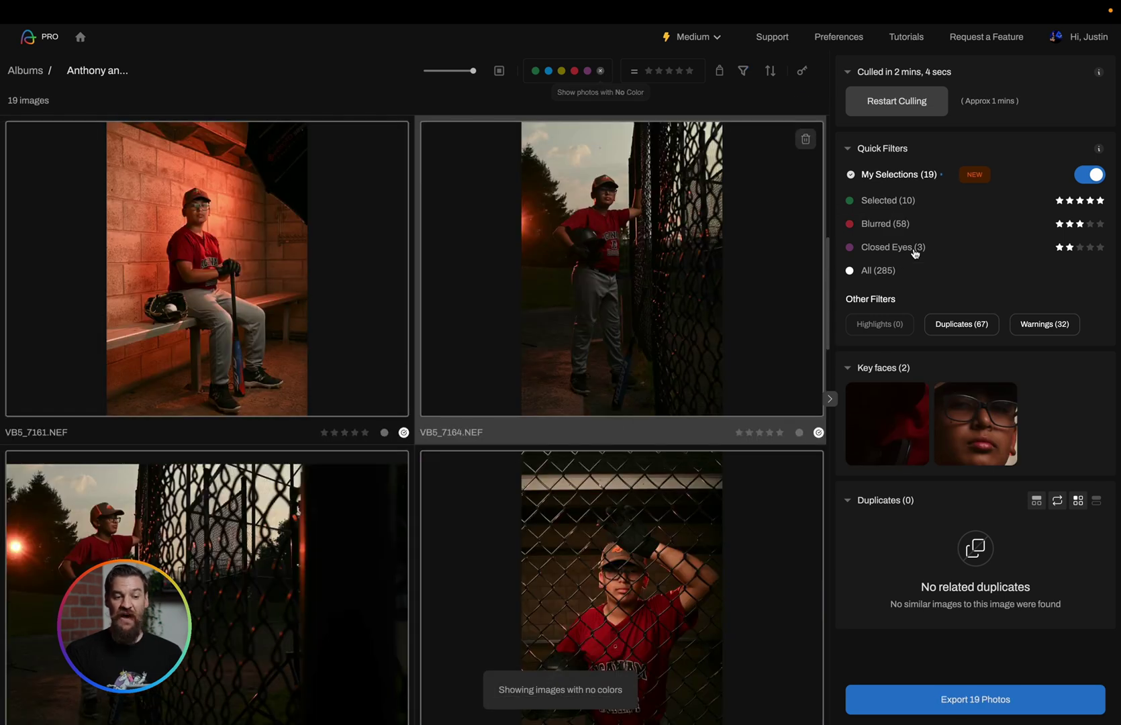
pyautogui.moveTo(862, 173)
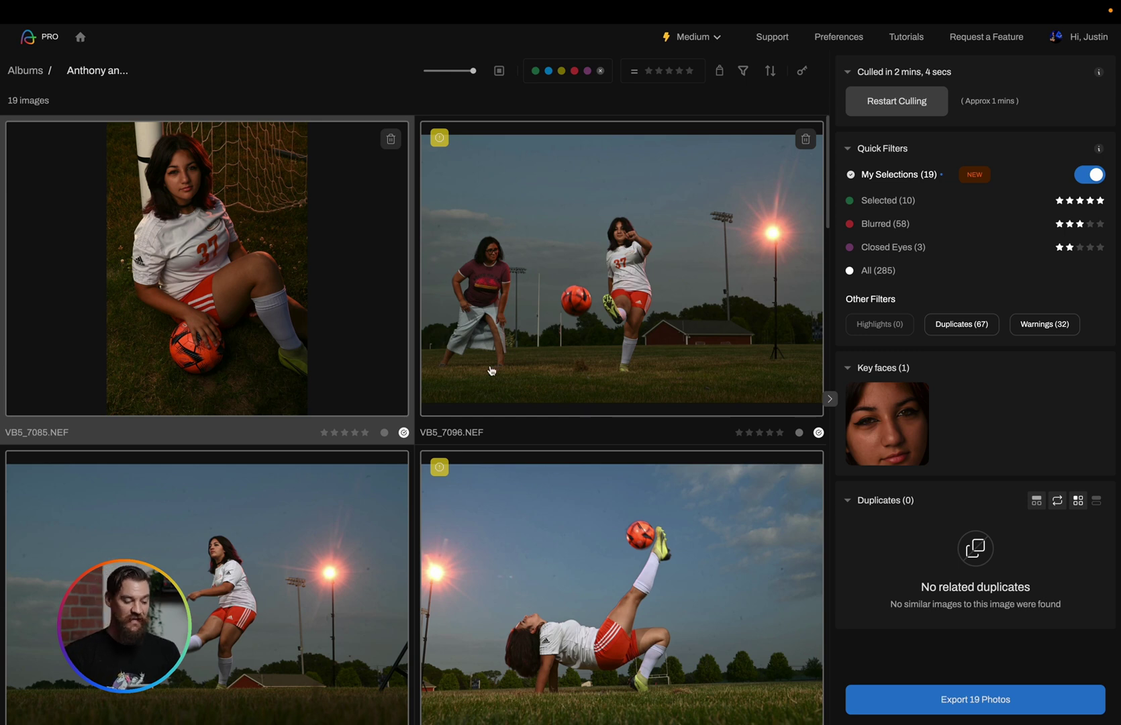
# Rate the 19 My Selections images five stars and browse the 29 Selected images
pyautogui.press('5')
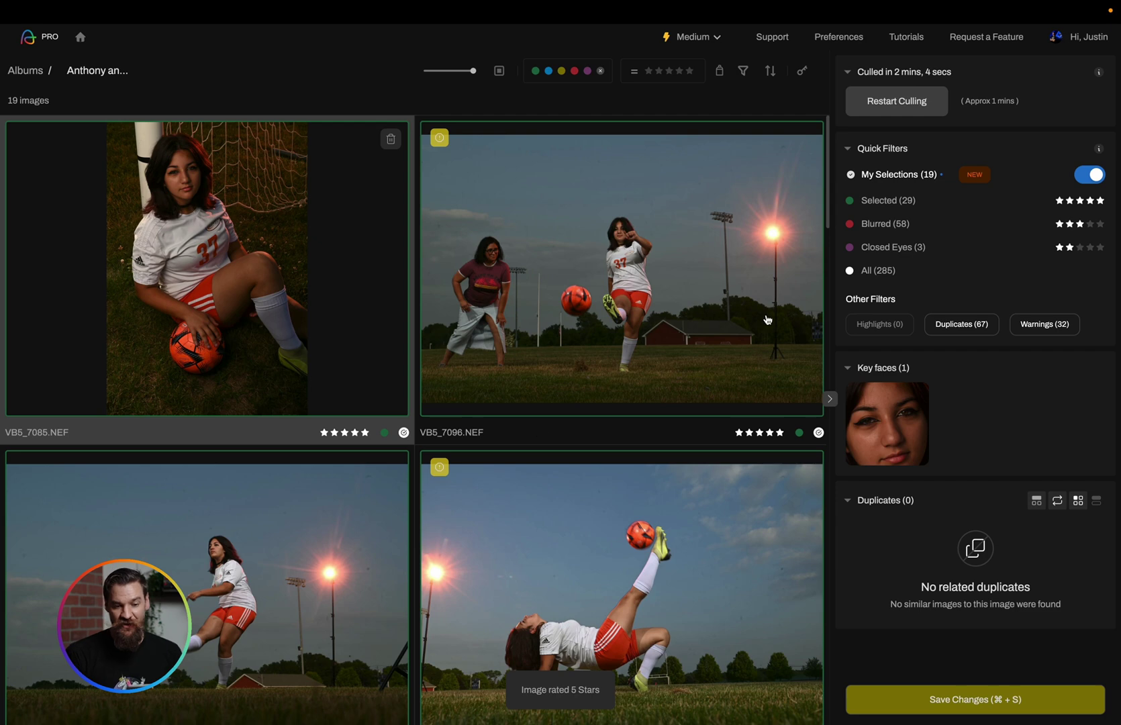
pyautogui.click(887, 200)
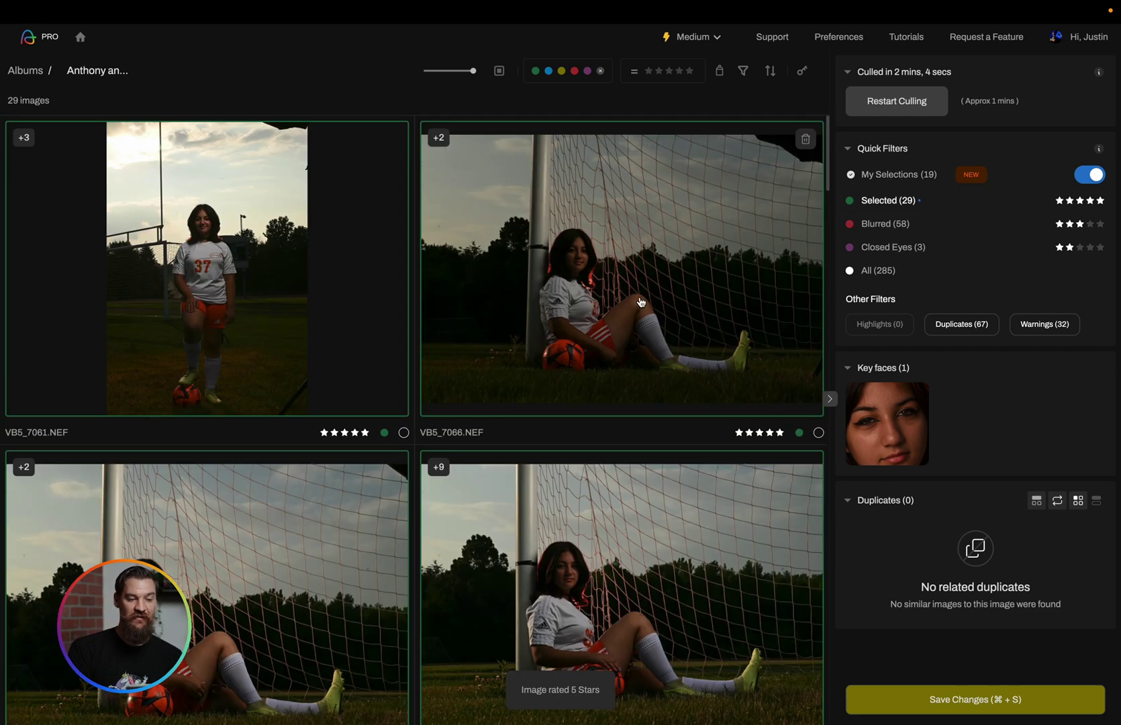
pyautogui.scroll(-10, 641, 302)
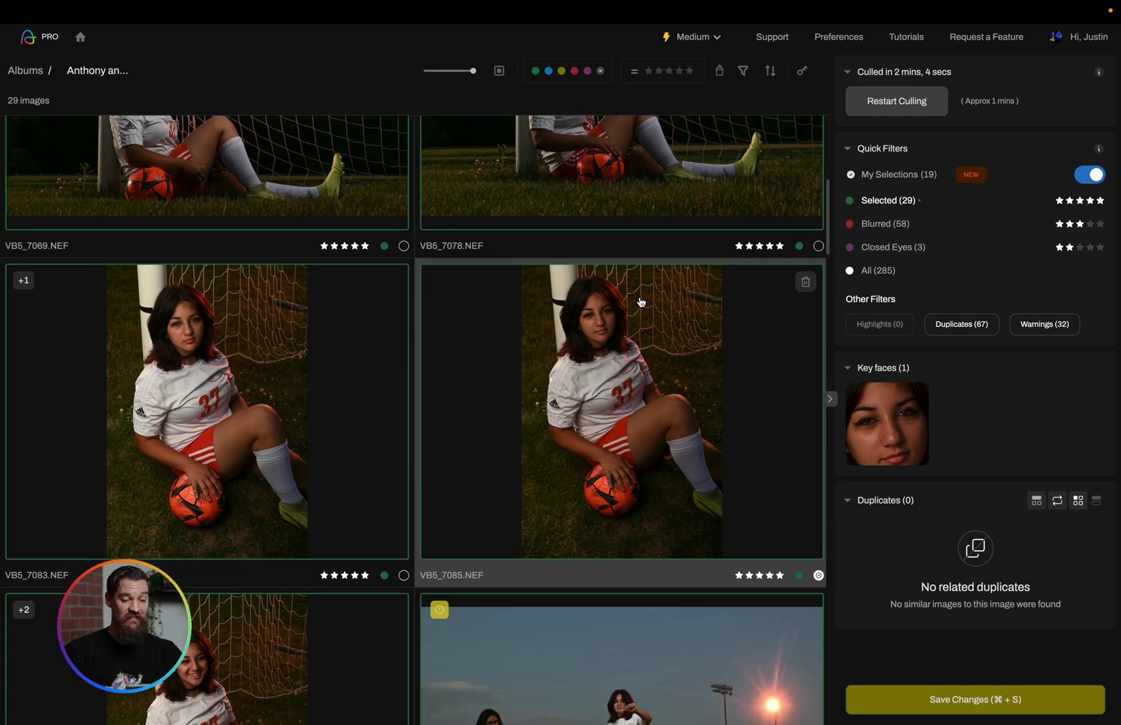
pyautogui.scroll(-20, 641, 302)
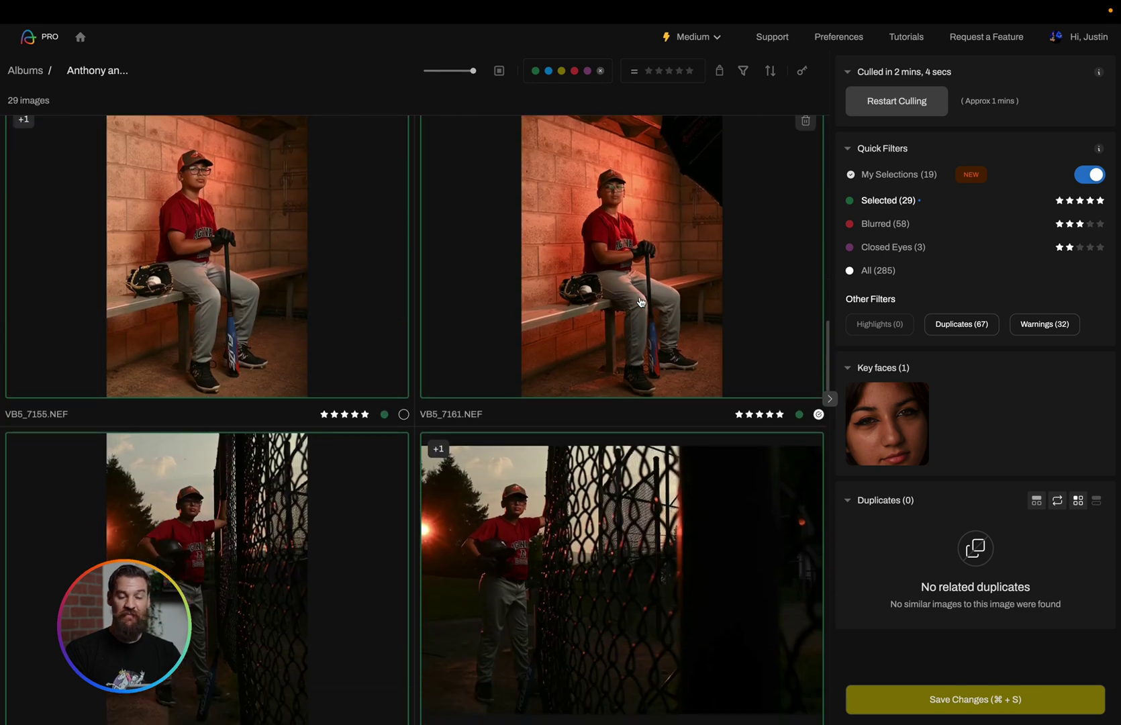
pyautogui.scroll(-10, 642, 302)
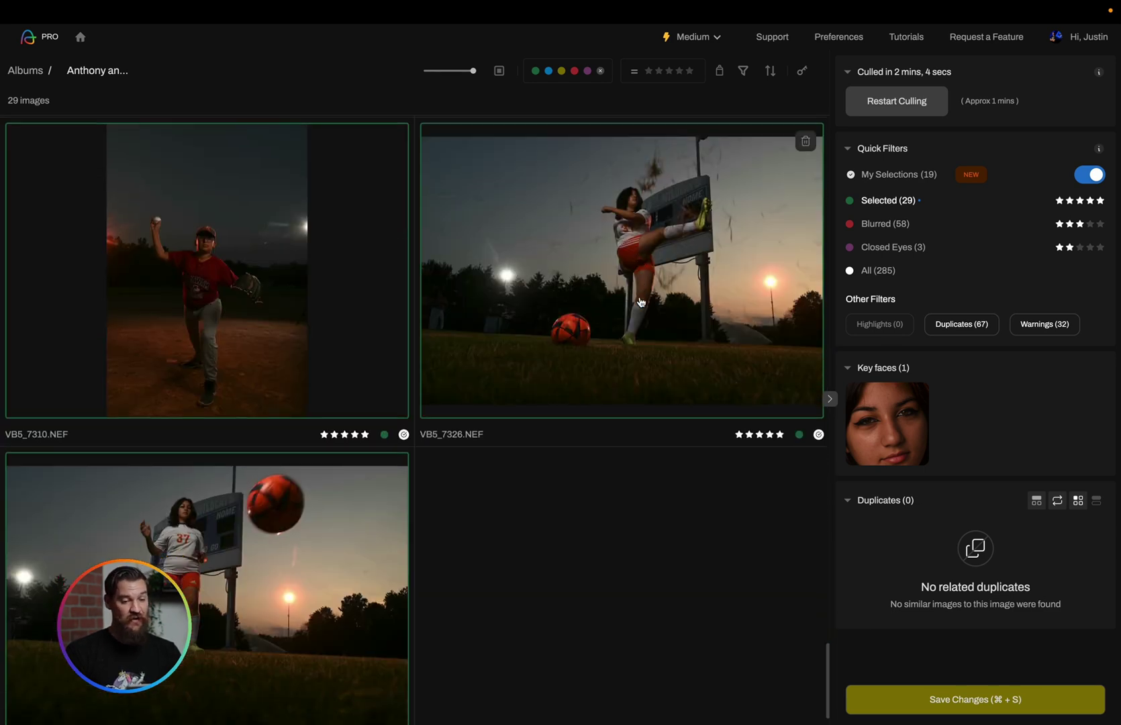
pyautogui.scroll(10, 594, 431)
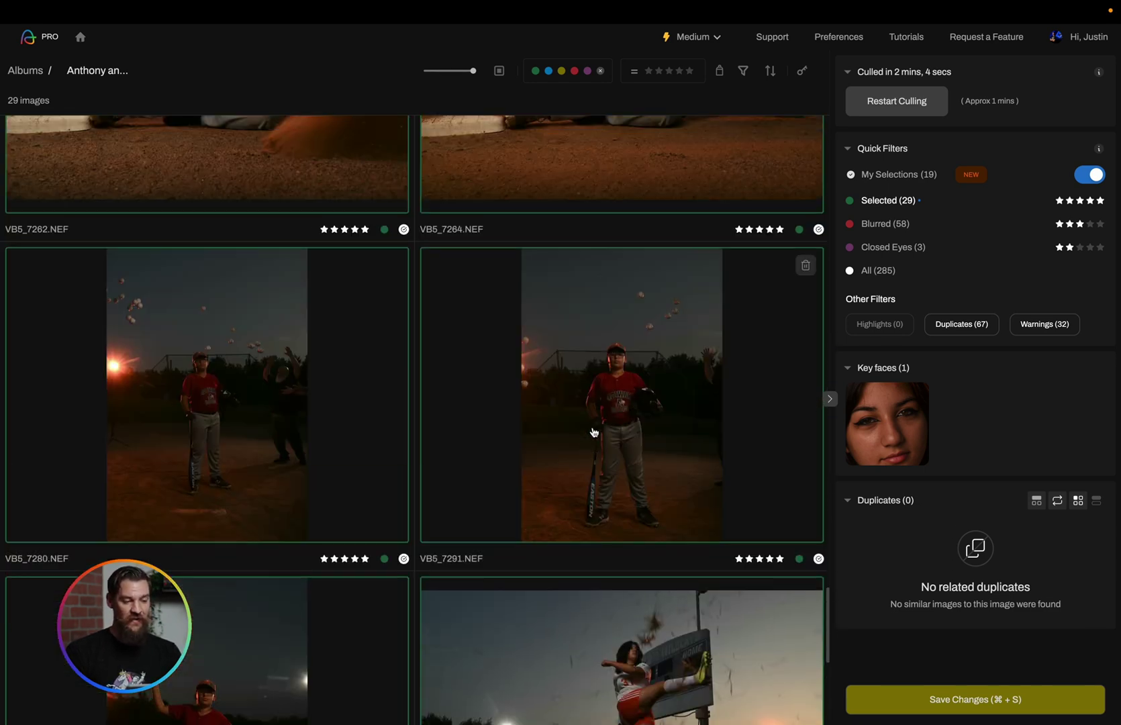